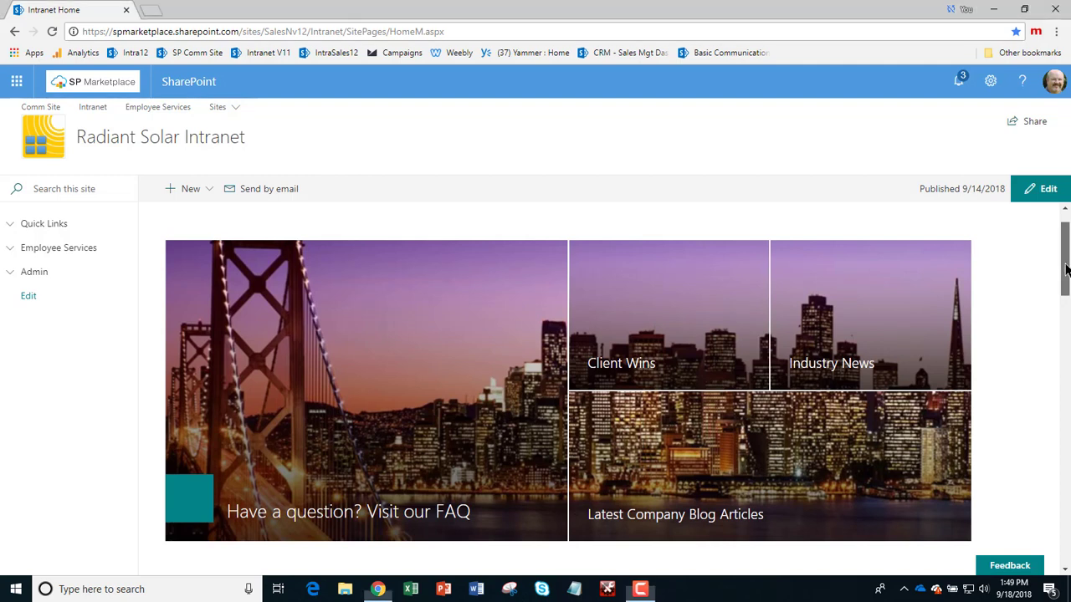
# - Open the Industry News link from the intranet home page, skim the Solar Industry site's headlines, and return to the intranet
pyautogui.moveTo(1065, 266); pyautogui.dragTo(1069, 267)
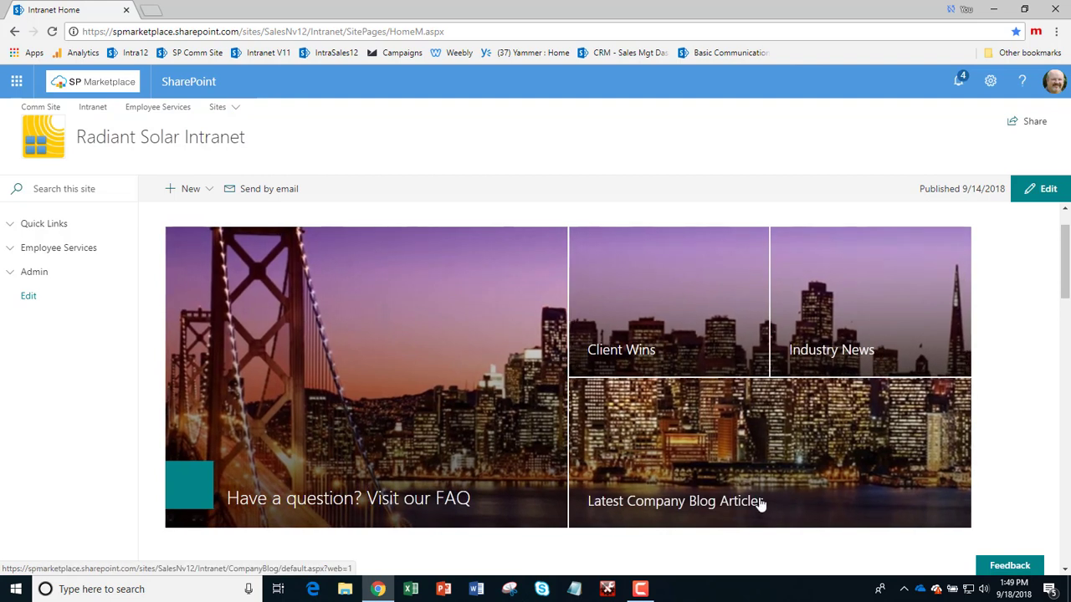
pyautogui.click(812, 353)
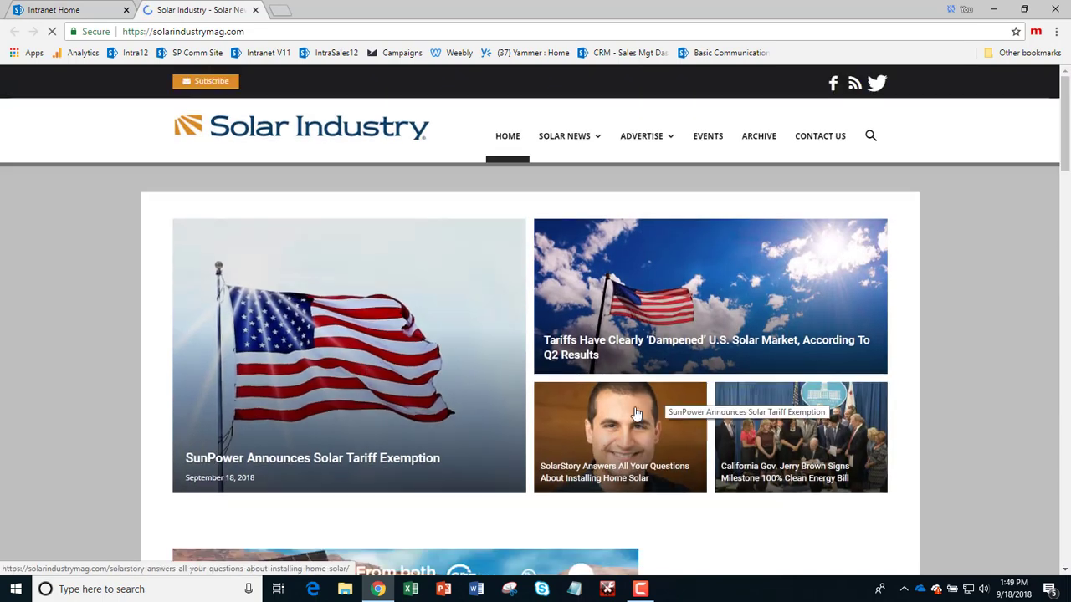
pyautogui.scroll(-2, 636, 413)
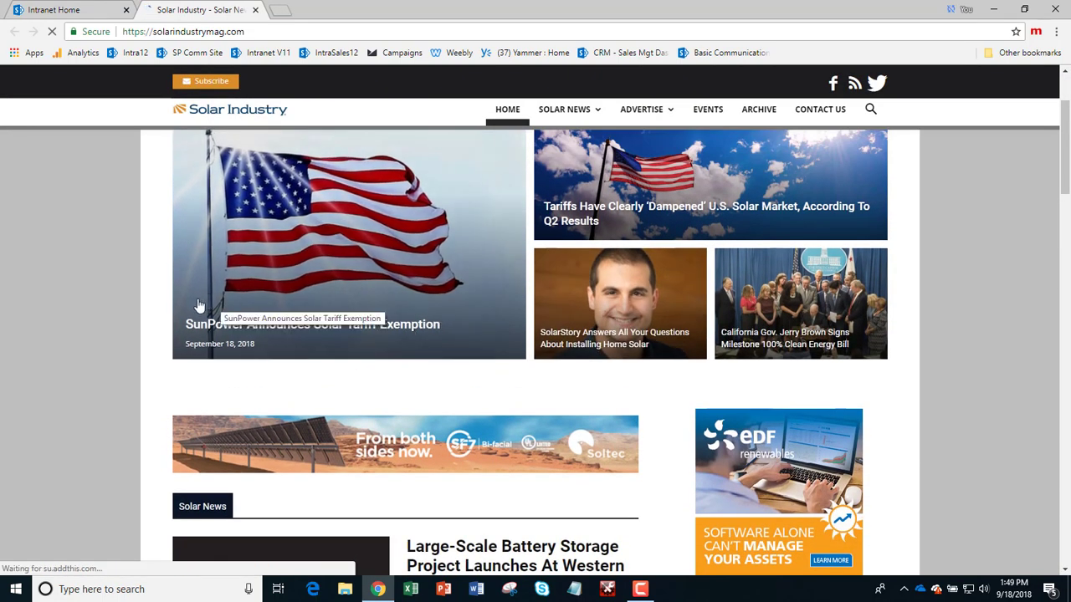
pyautogui.scroll(1, 470, 317)
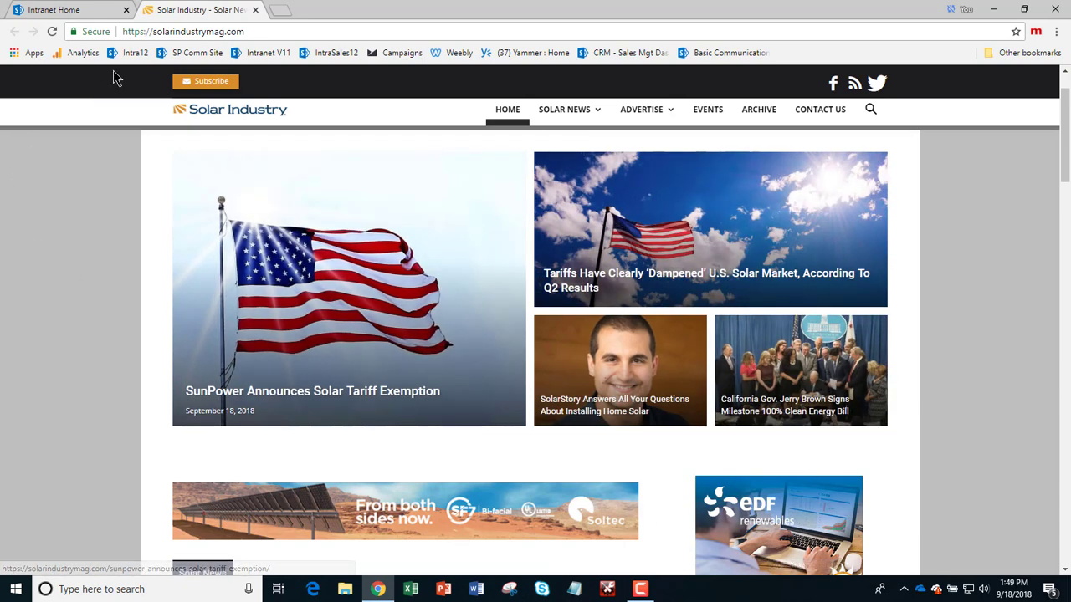
pyautogui.click(254, 10)
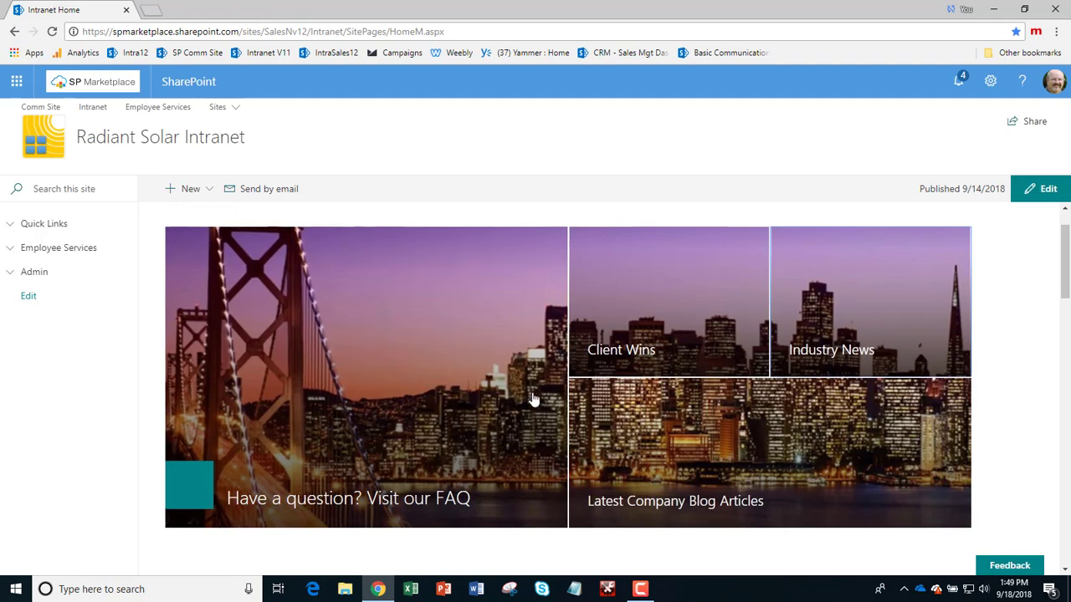
# - Open the Employee Directory from Company Links and briefly view the Office 365 app launcher there
pyautogui.scroll(-4, 835, 417)
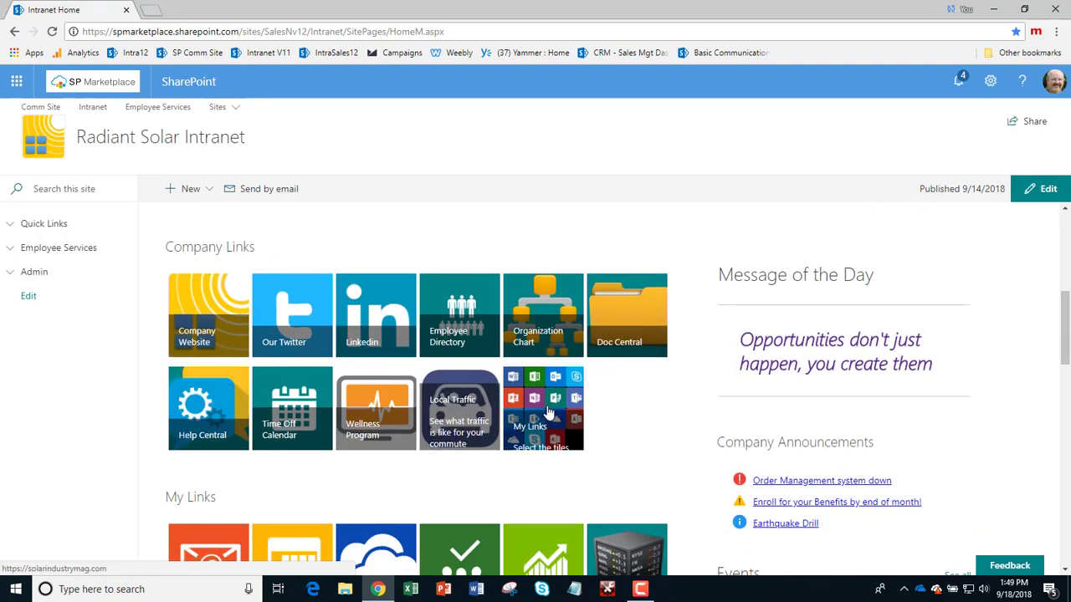
pyautogui.click(479, 328)
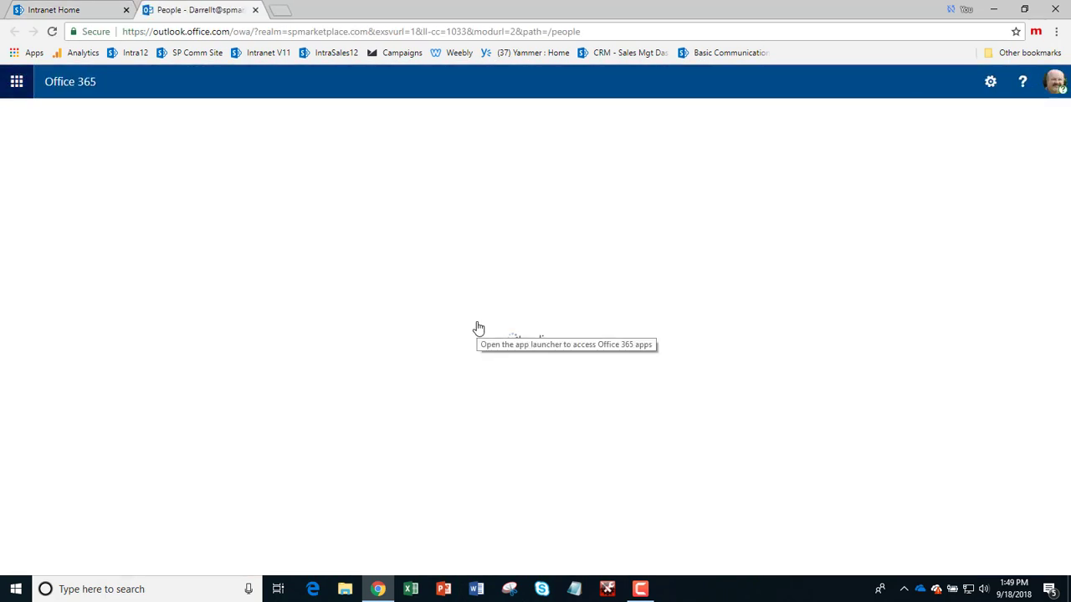
pyautogui.click(17, 81)
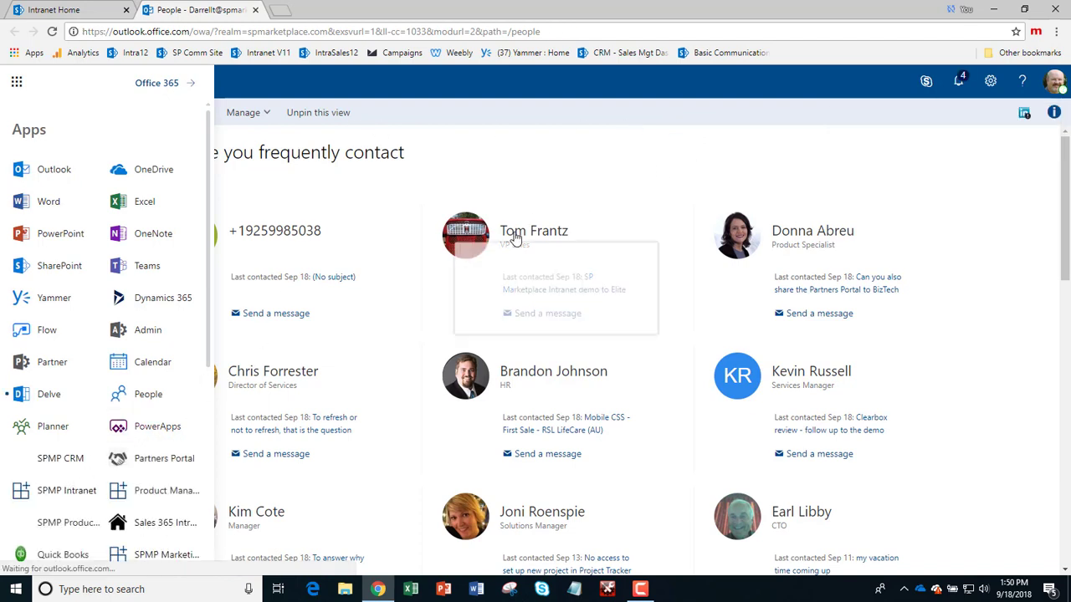
pyautogui.click(468, 87)
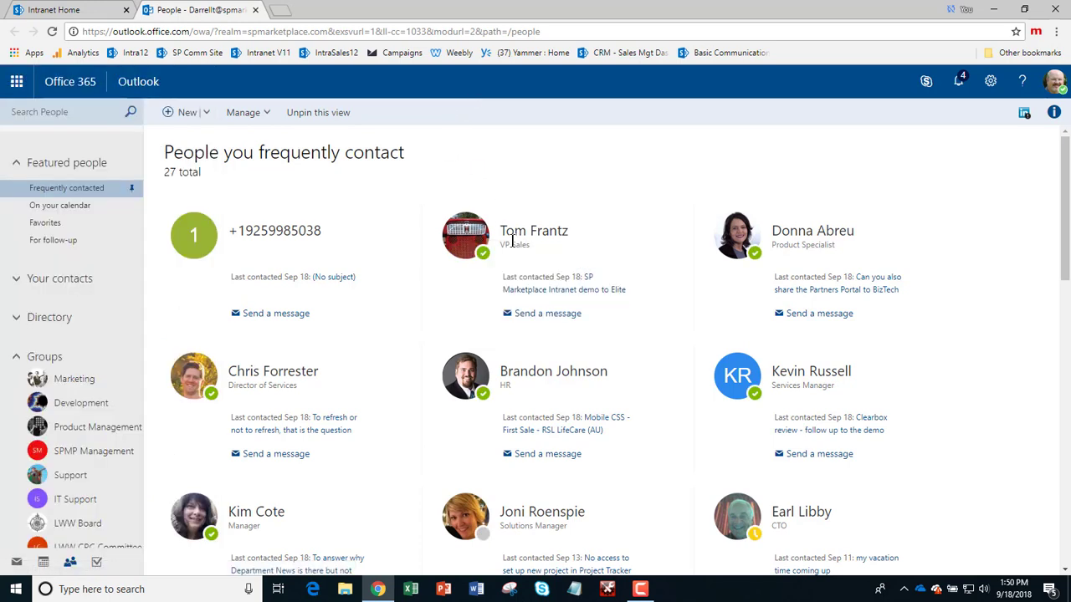
# - Examine the VP Sales contact card's reporting line, LinkedIn, email and files sections, then close the directory
pyautogui.moveTo(520, 241)
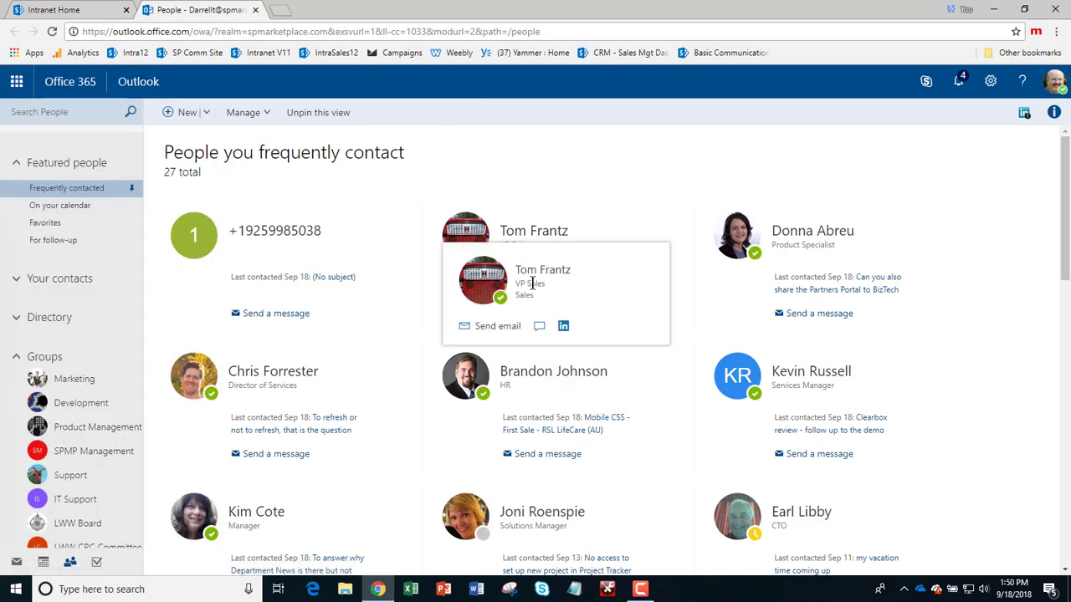
pyautogui.moveTo(541, 324)
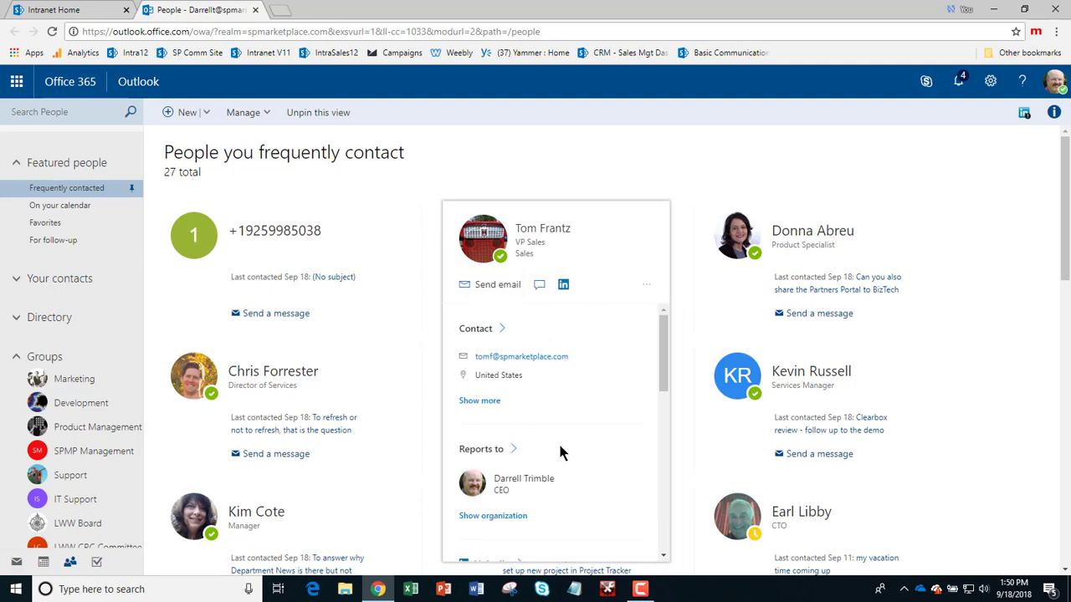
pyautogui.scroll(-3, 576, 466)
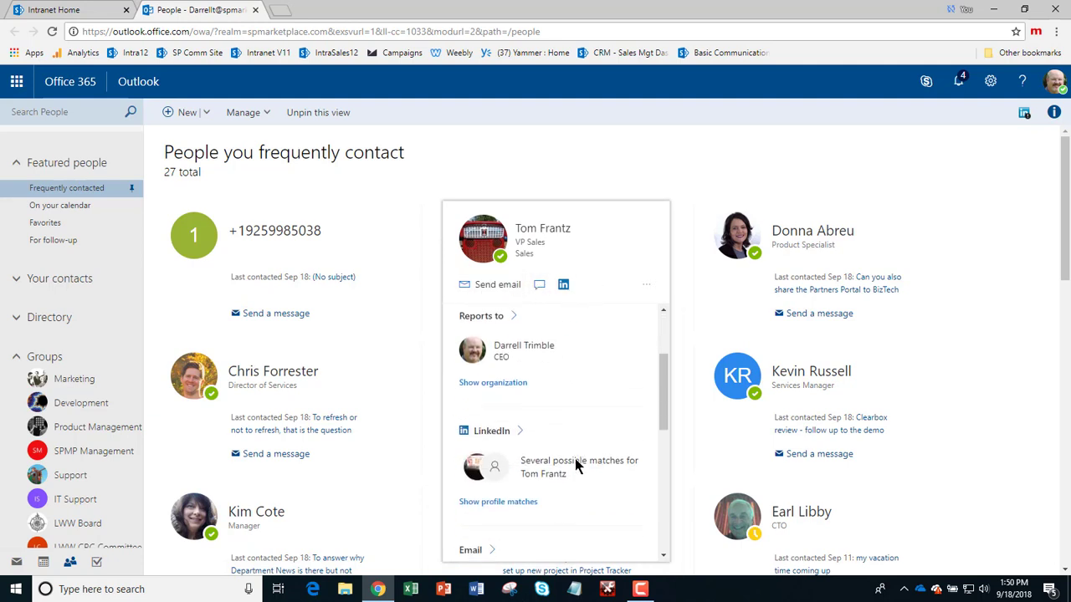
pyautogui.scroll(-2, 578, 425)
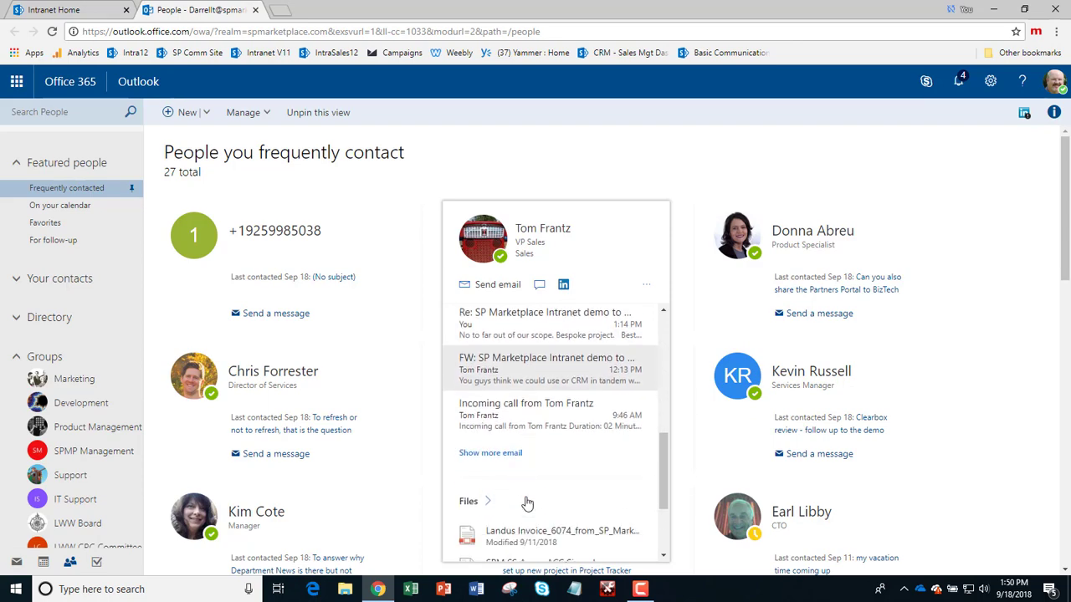
pyautogui.scroll(-2, 532, 458)
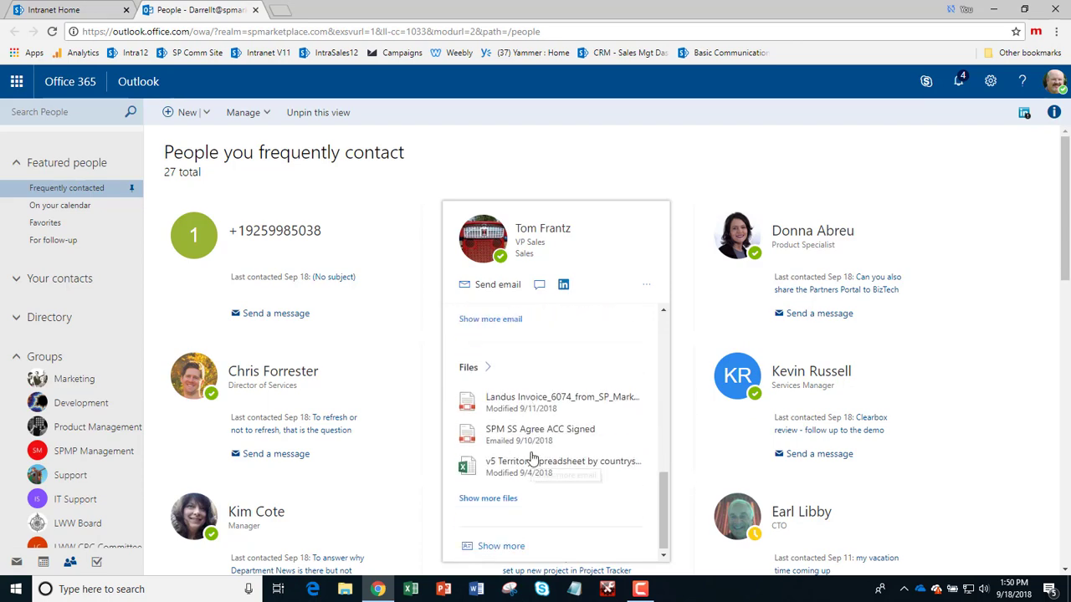
pyautogui.scroll(5, 532, 456)
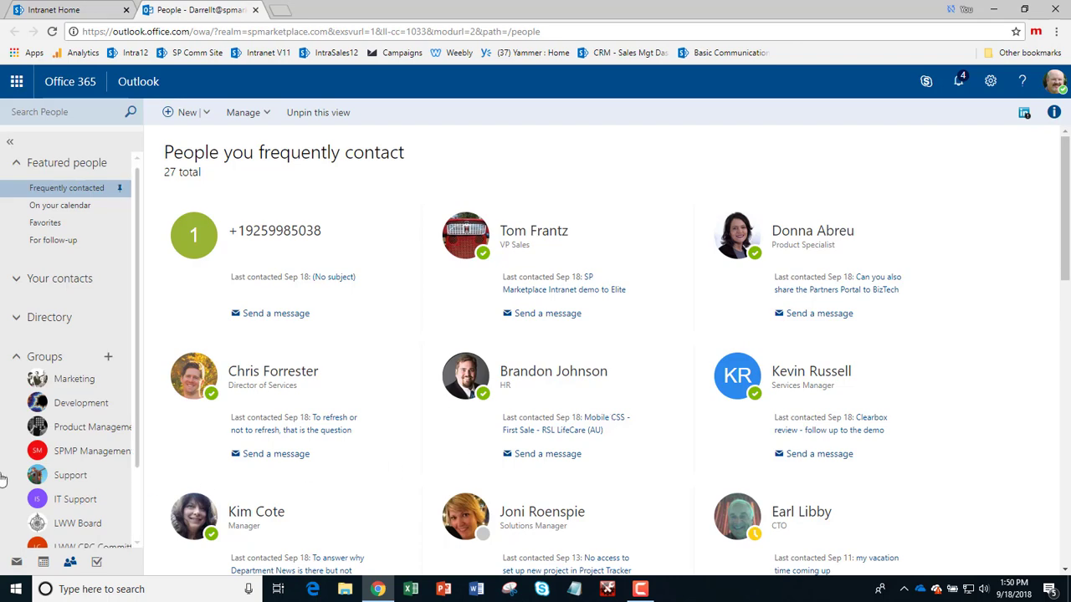
pyautogui.click(255, 9)
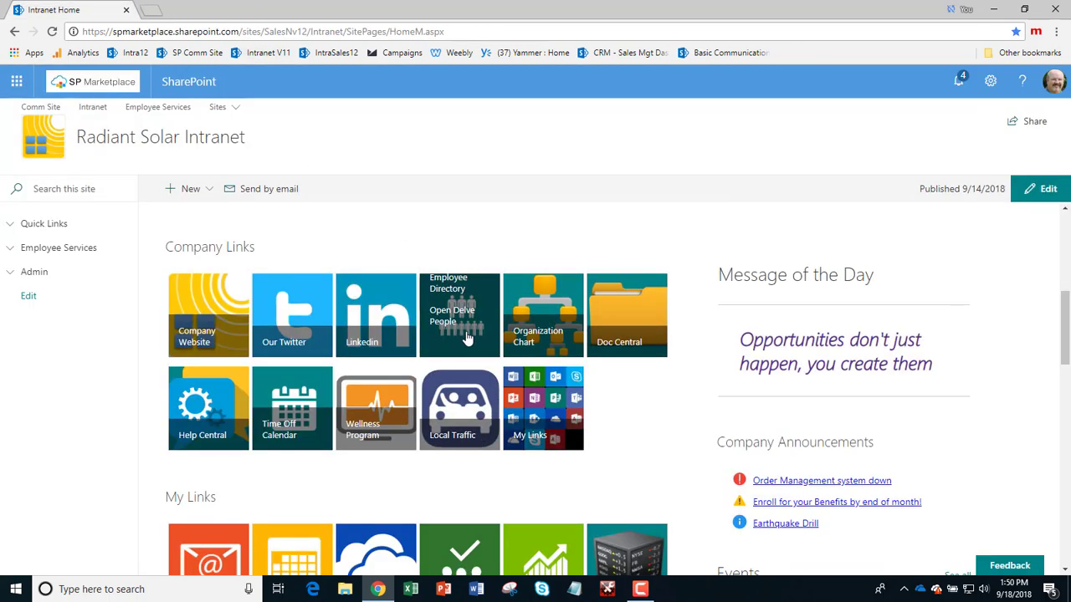
# - Open the Organization Chart from Company Links, look over its hierarchy, and close it
pyautogui.click(552, 334)
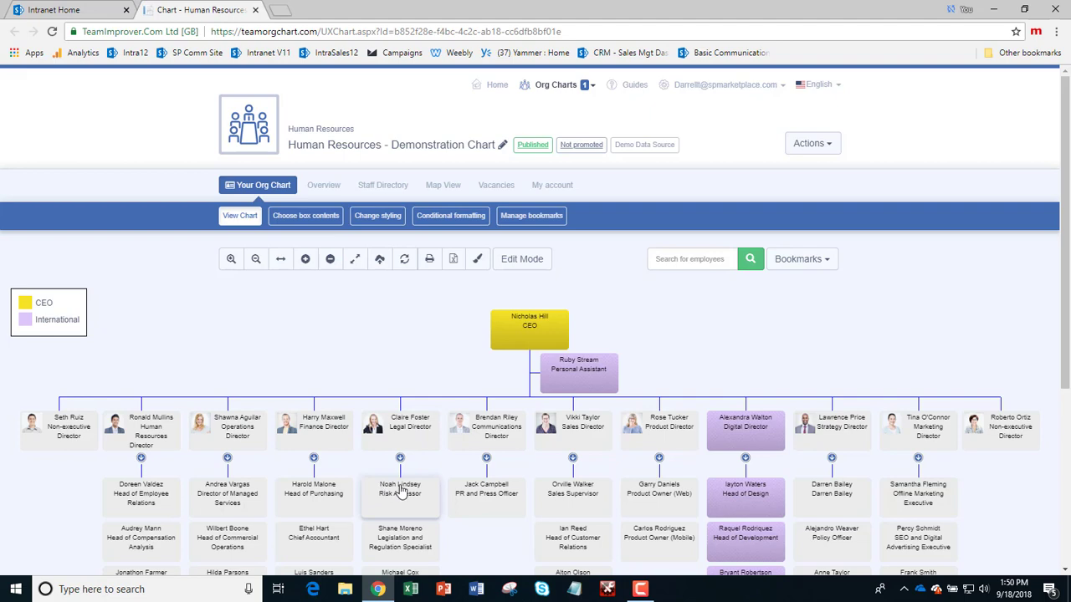
pyautogui.scroll(-3, 611, 494)
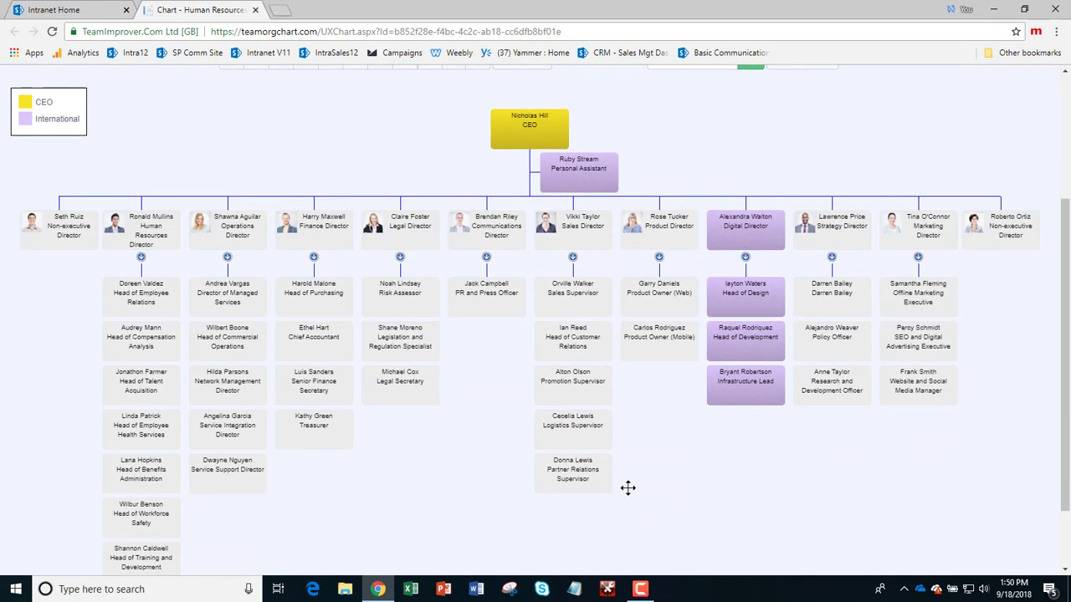
pyautogui.scroll(3, 836, 507)
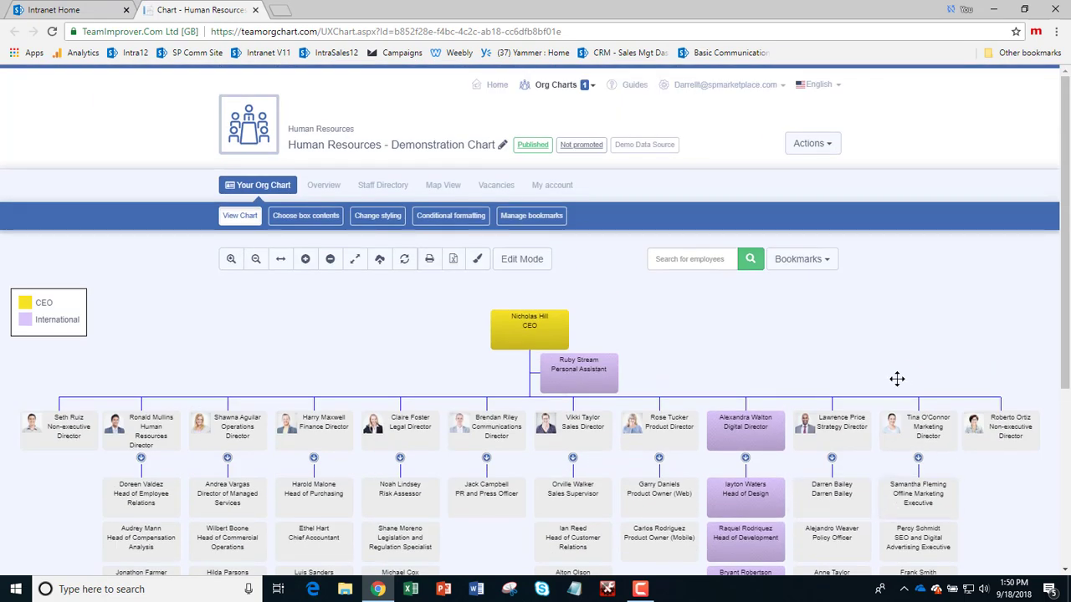
pyautogui.click(254, 10)
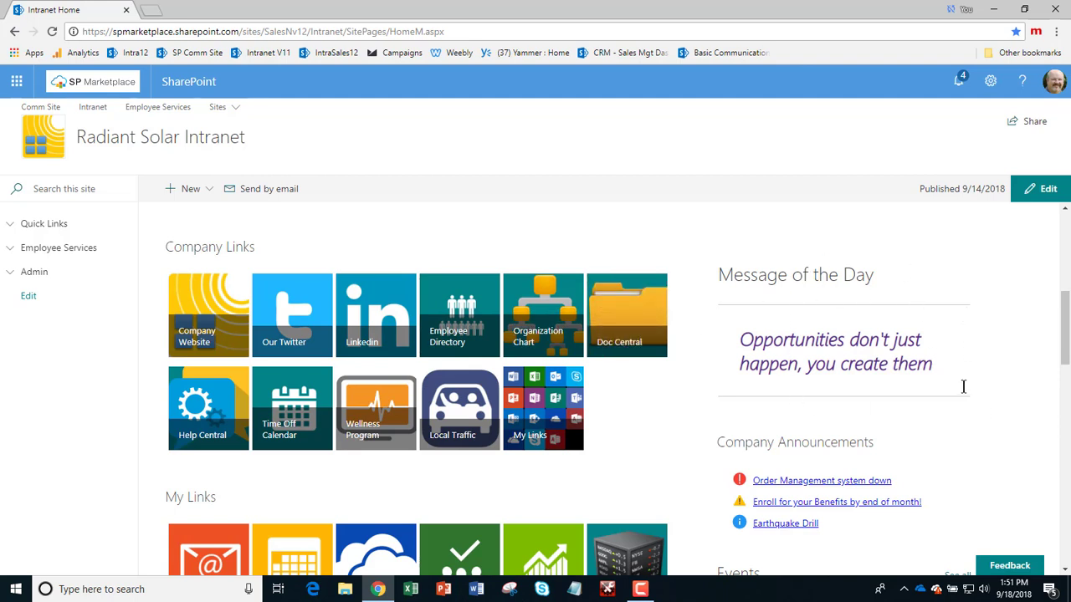
# - Look over the announcements, events and My Links on the intranet home page, and open My Dashboard
pyautogui.scroll(-2, 963, 385)
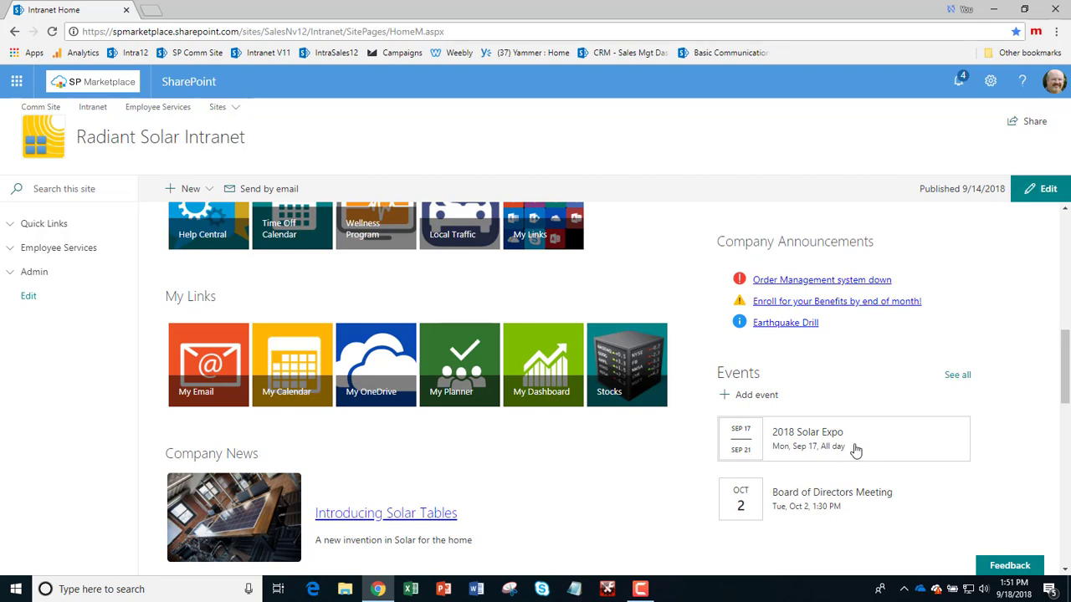
pyautogui.scroll(1, 669, 343)
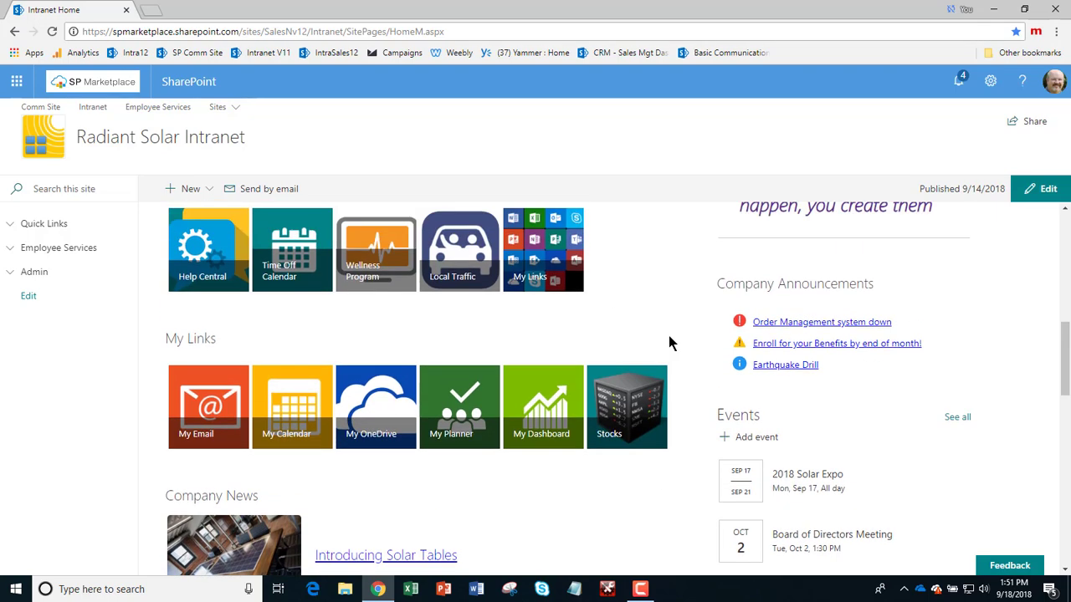
pyautogui.scroll(-1, 658, 342)
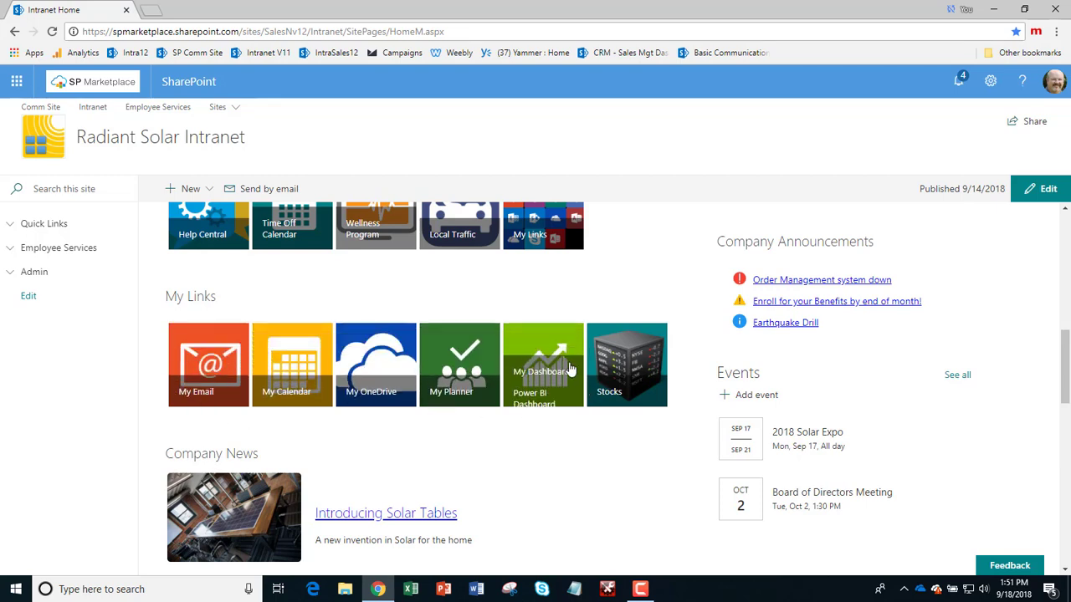
pyautogui.click(527, 368)
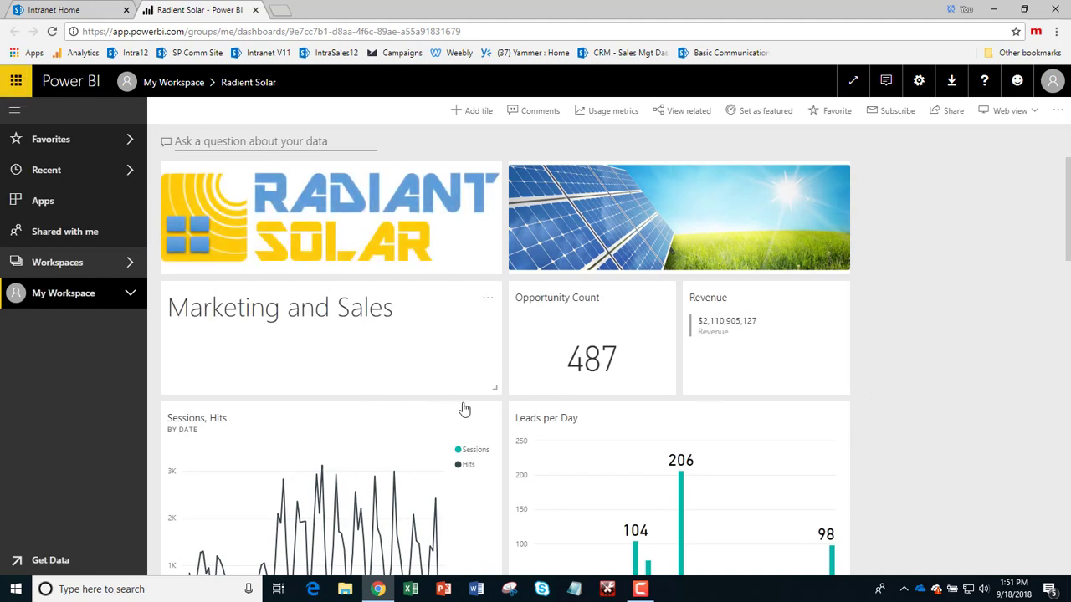
# - Examine the Power BI dashboard's Marketing and Sales, Finance Data and People sections, then close the dashboard
pyautogui.scroll(-3, 460, 410)
pyautogui.scroll(-5, 676, 406)
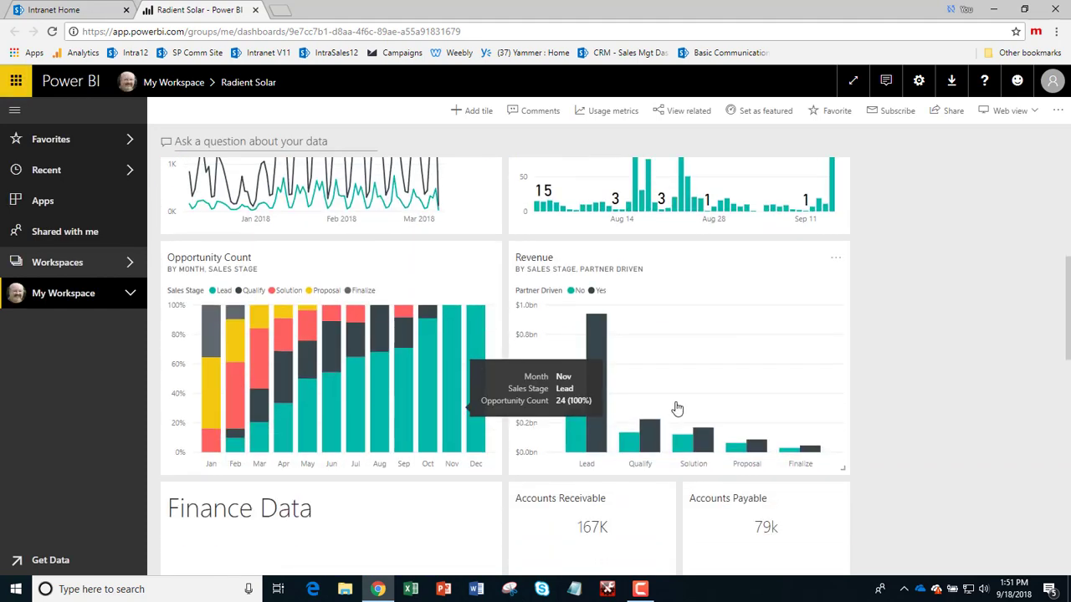
pyautogui.scroll(-5, 377, 402)
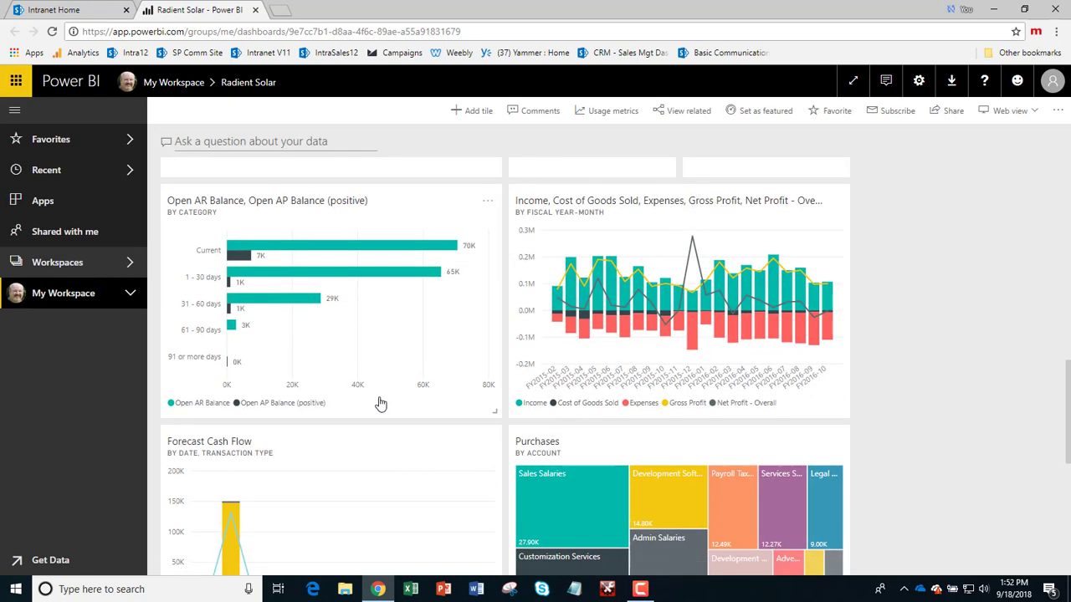
pyautogui.scroll(-1, 339, 446)
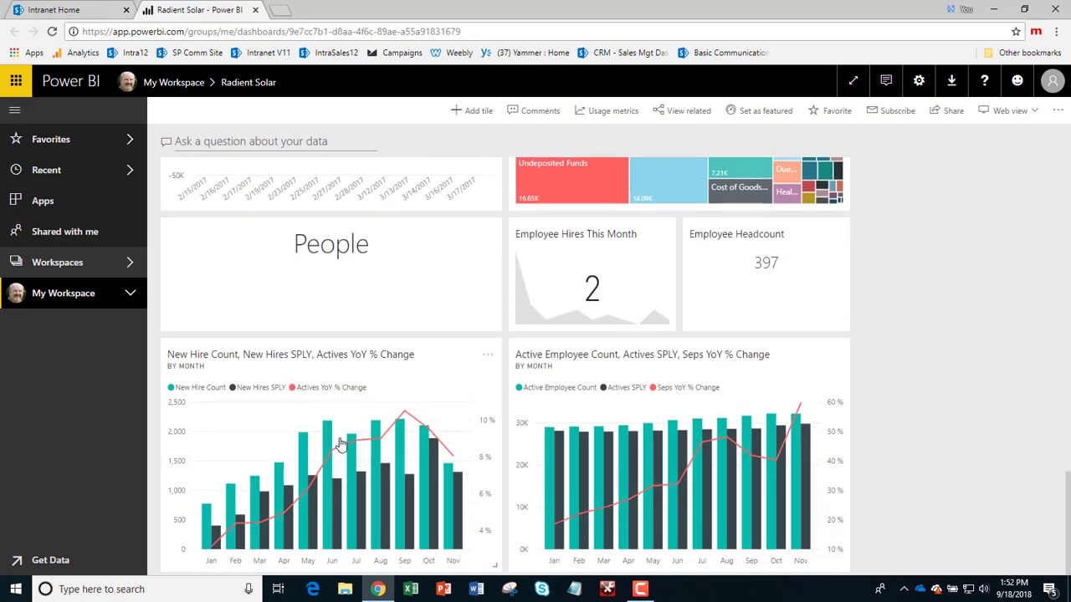
pyautogui.scroll(7, 693, 443)
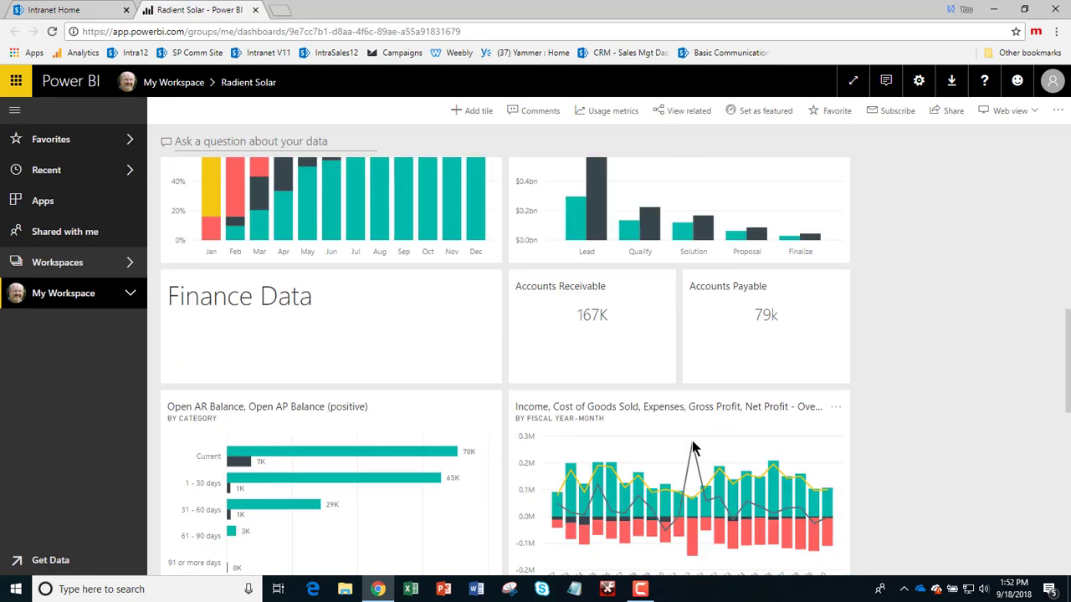
pyautogui.scroll(4, 715, 397)
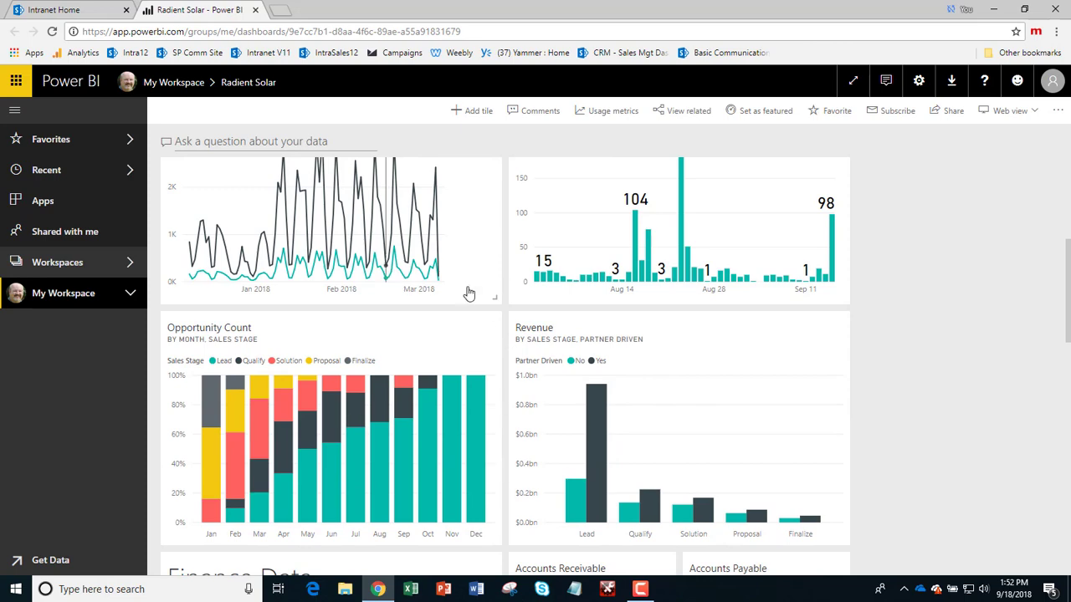
pyautogui.scroll(4, 705, 505)
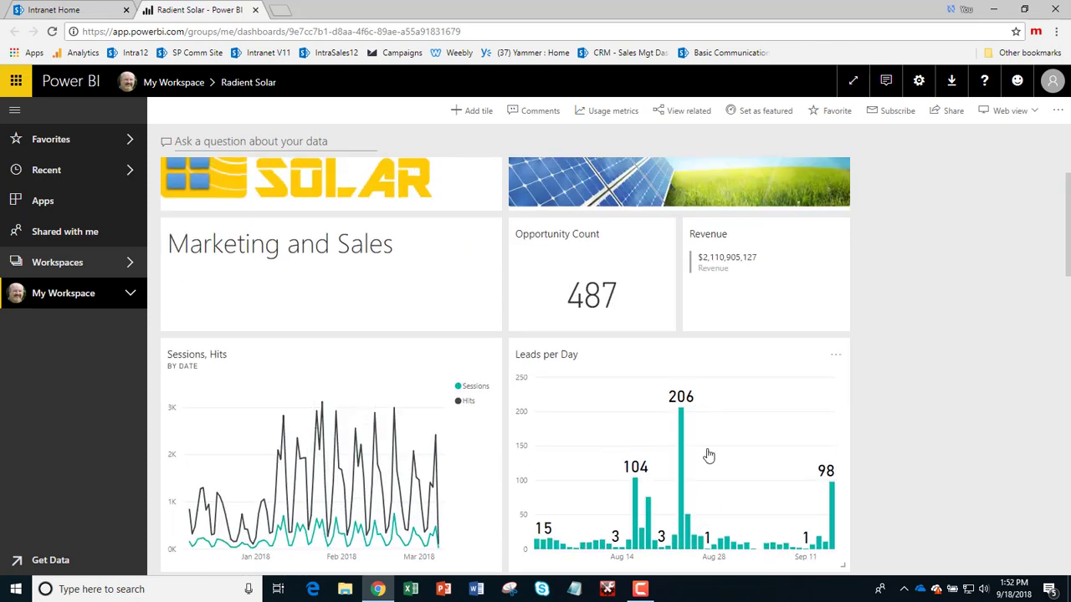
pyautogui.click(255, 11)
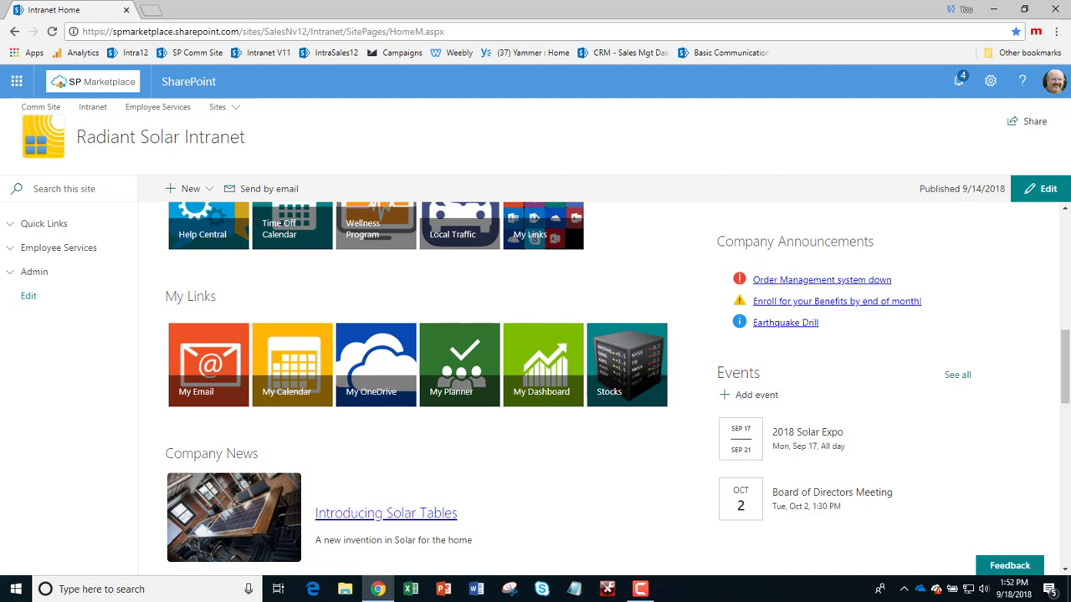
# - Open My Planner from My Links and review the task progress of the favorite plans
pyautogui.press('F10')
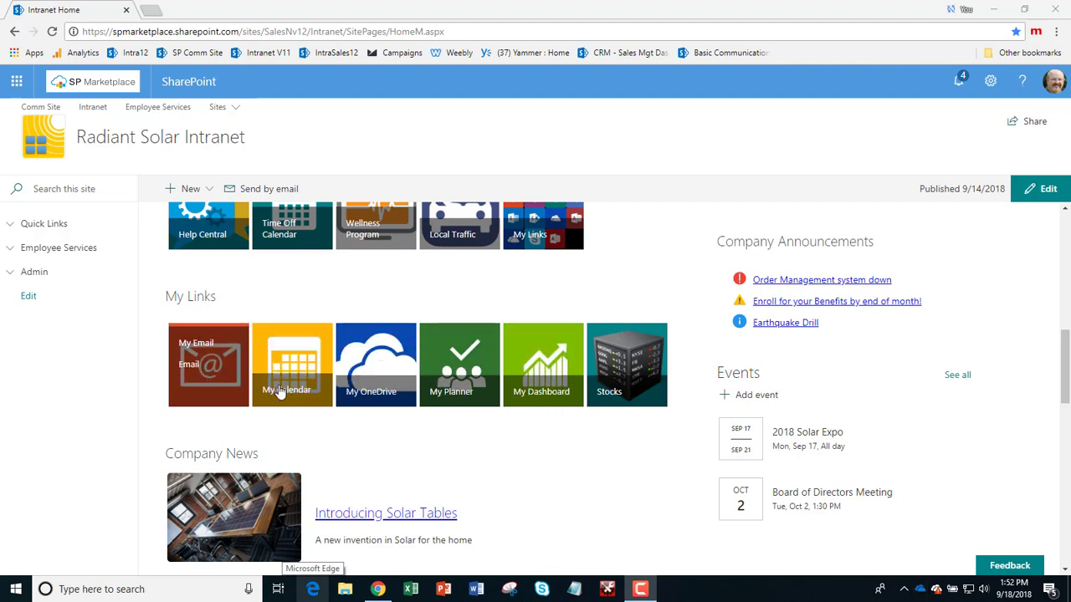
pyautogui.click(469, 381)
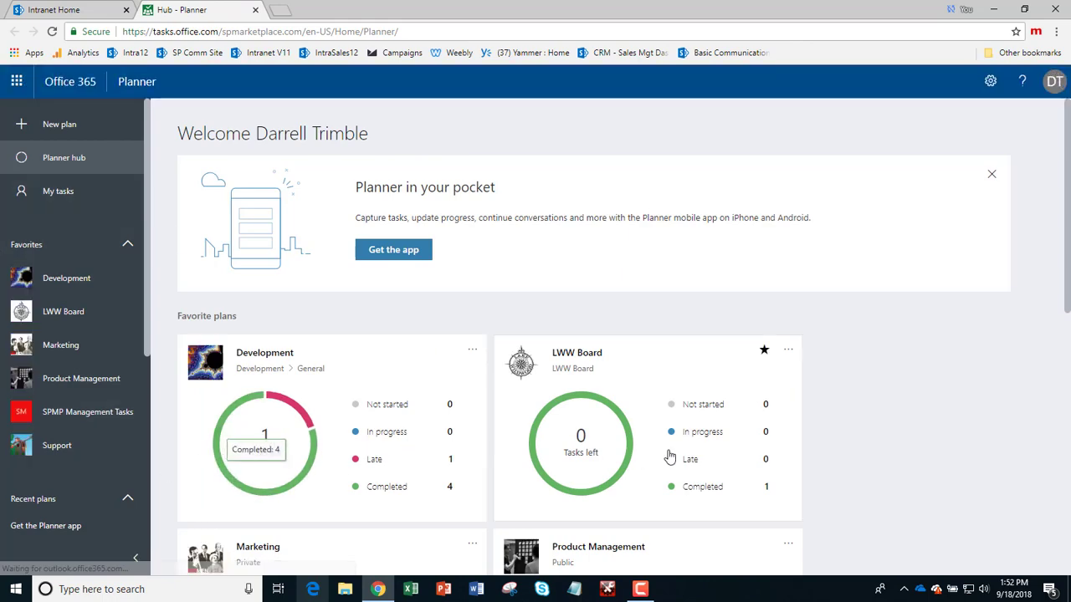
pyautogui.scroll(-1, 670, 458)
pyautogui.scroll(-3, 670, 458)
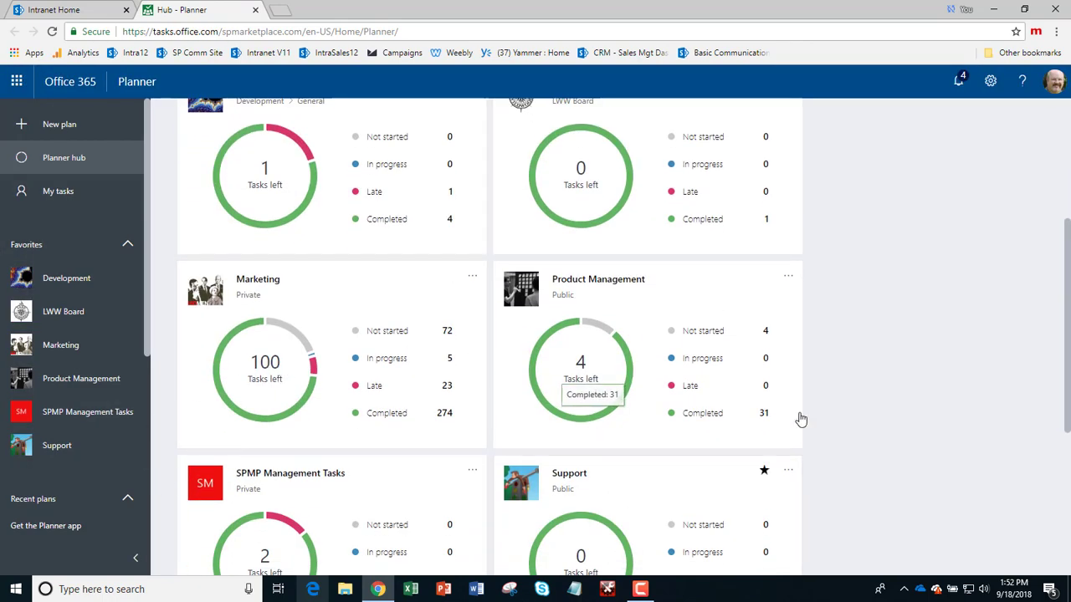
pyautogui.scroll(3, 879, 309)
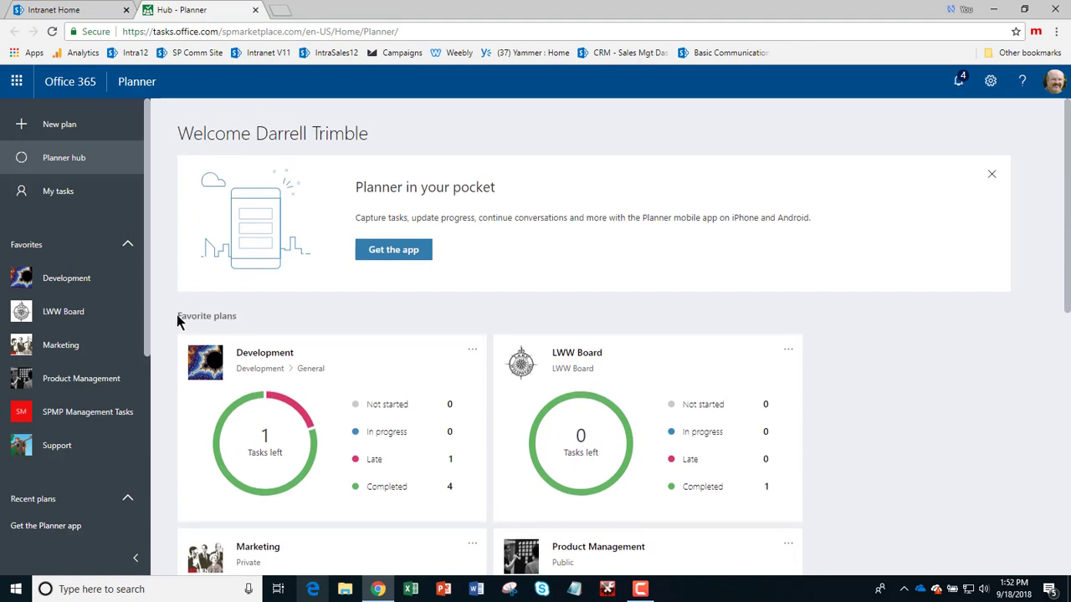
# - Close My Planner and look over the apps offered in the Office 365 app launcher
pyautogui.click(255, 11)
pyautogui.click(17, 84)
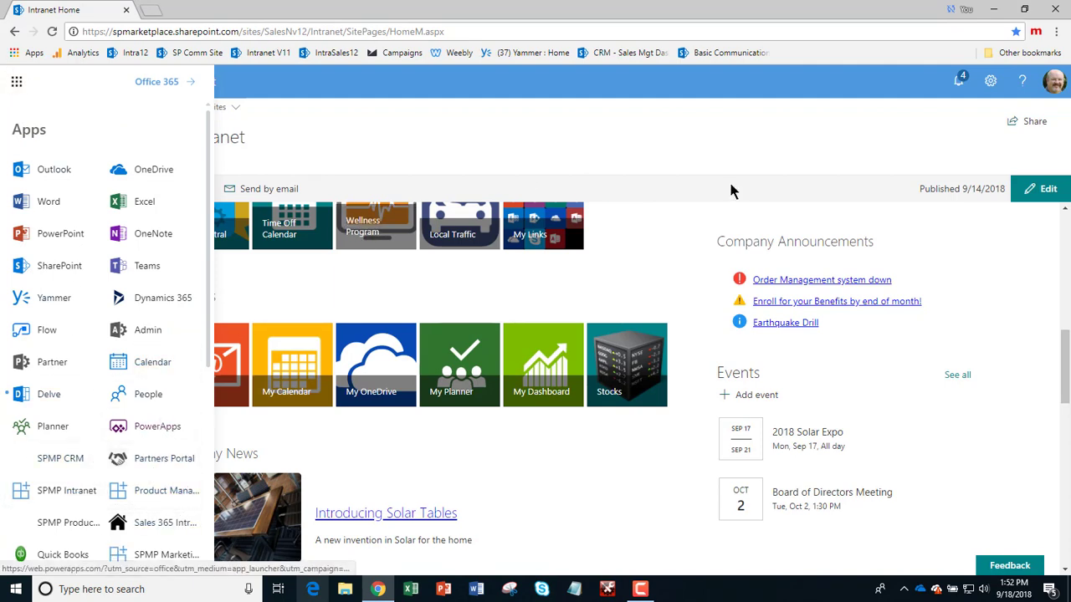
pyautogui.click(751, 147)
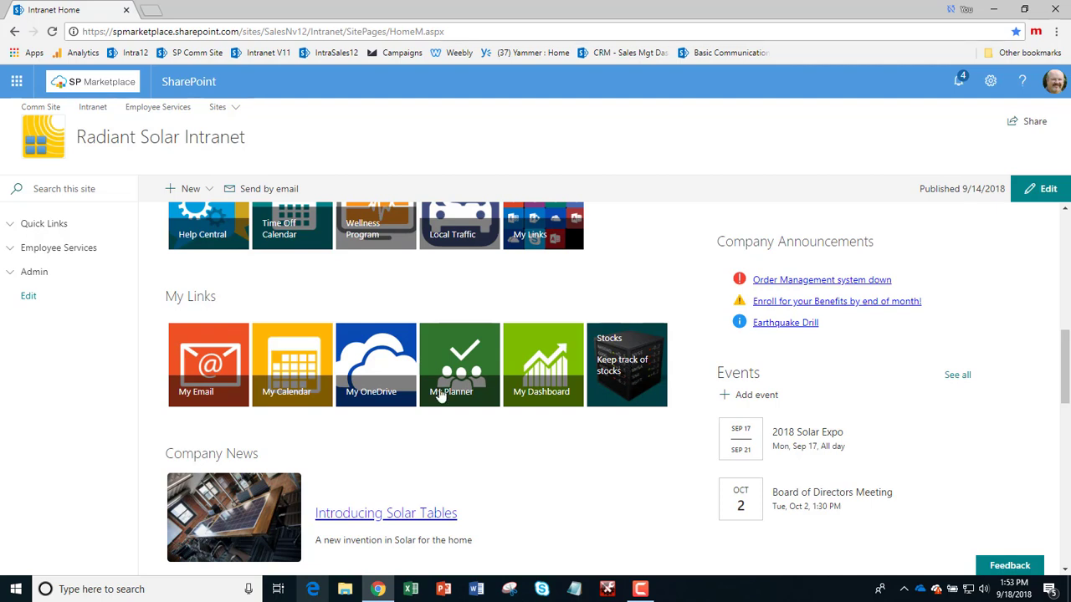
# - Look through the Company News, Department News and Local News articles on the intranet home page
pyautogui.scroll(-2, 600, 495)
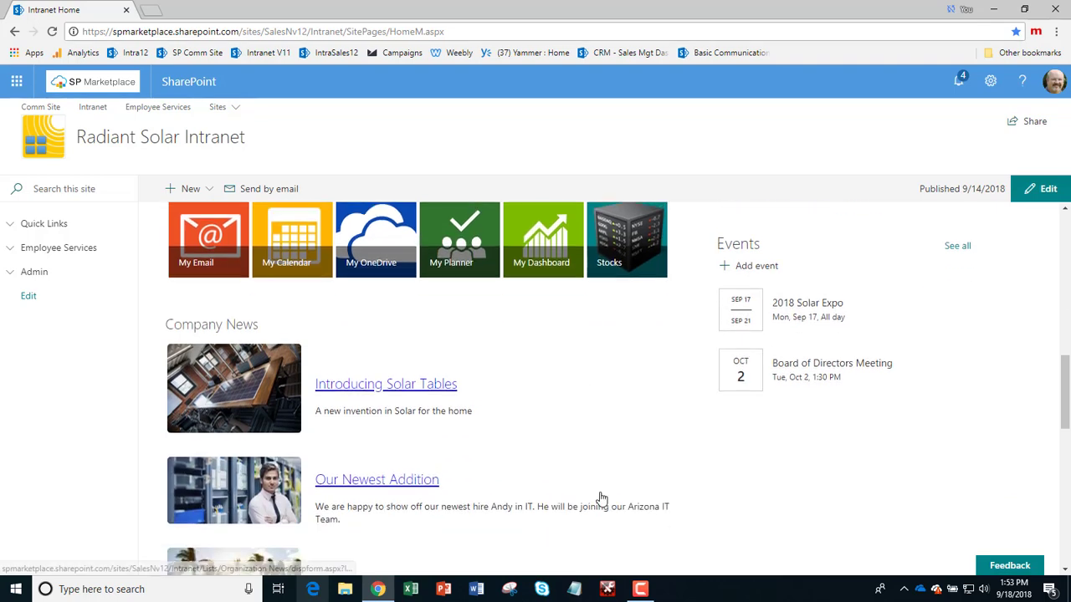
pyautogui.scroll(-1, 600, 499)
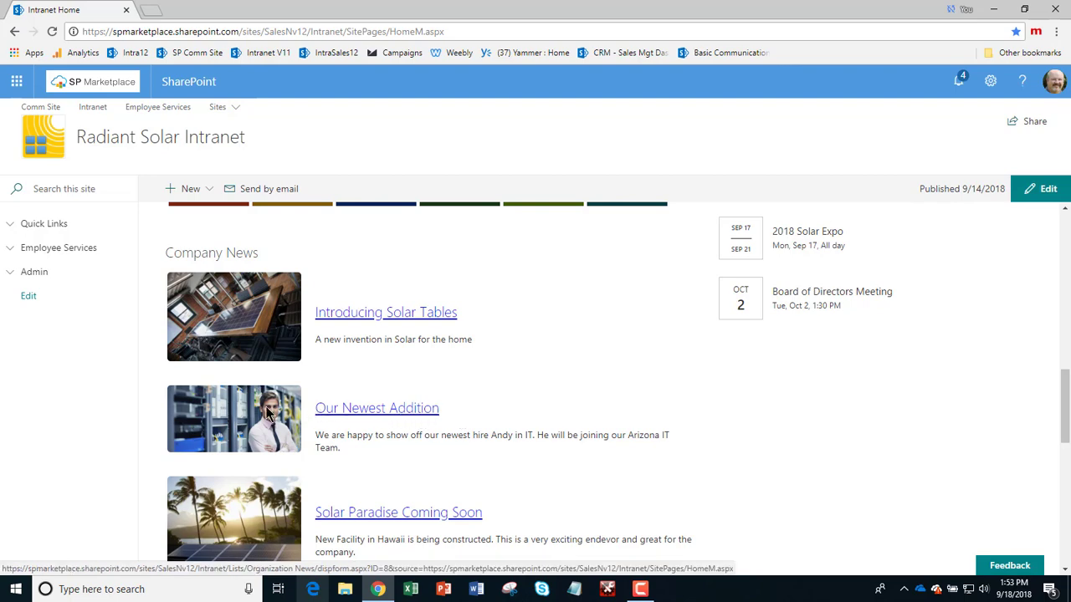
pyautogui.scroll(-2, 675, 491)
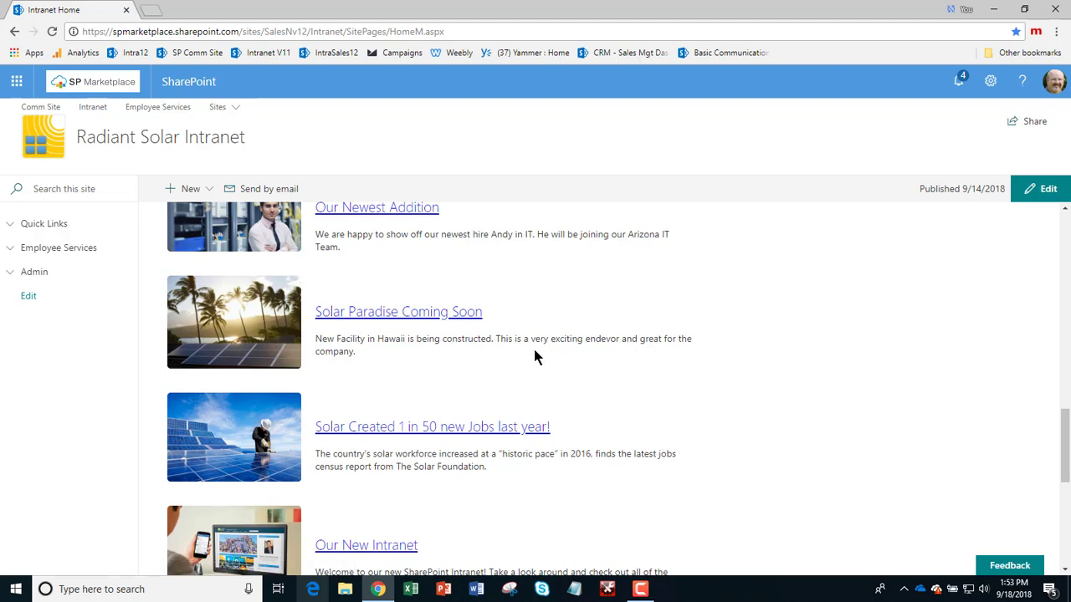
pyautogui.scroll(-1, 540, 355)
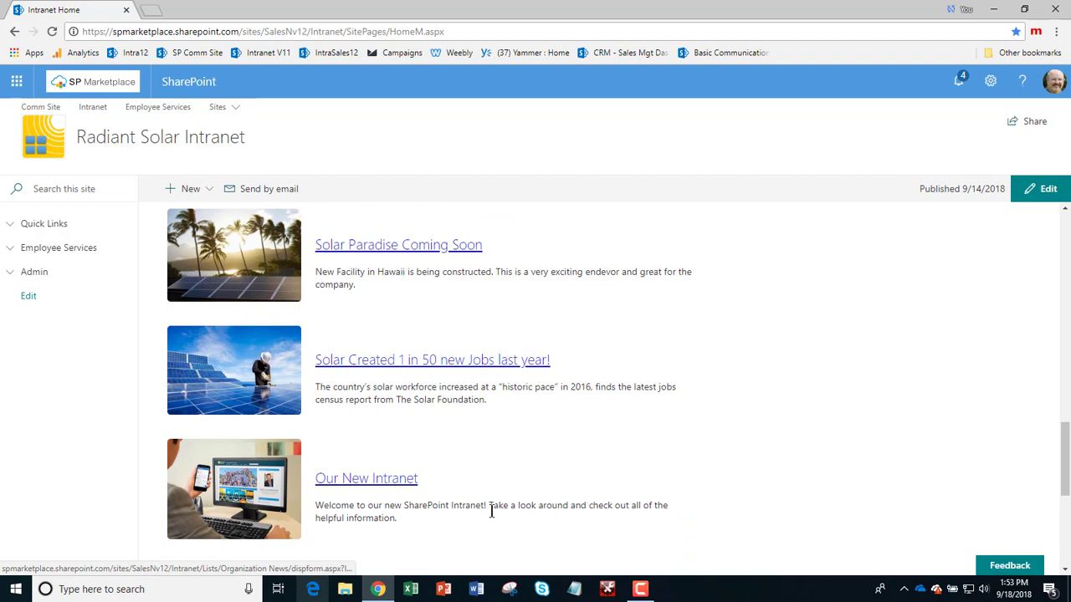
pyautogui.scroll(-2, 491, 511)
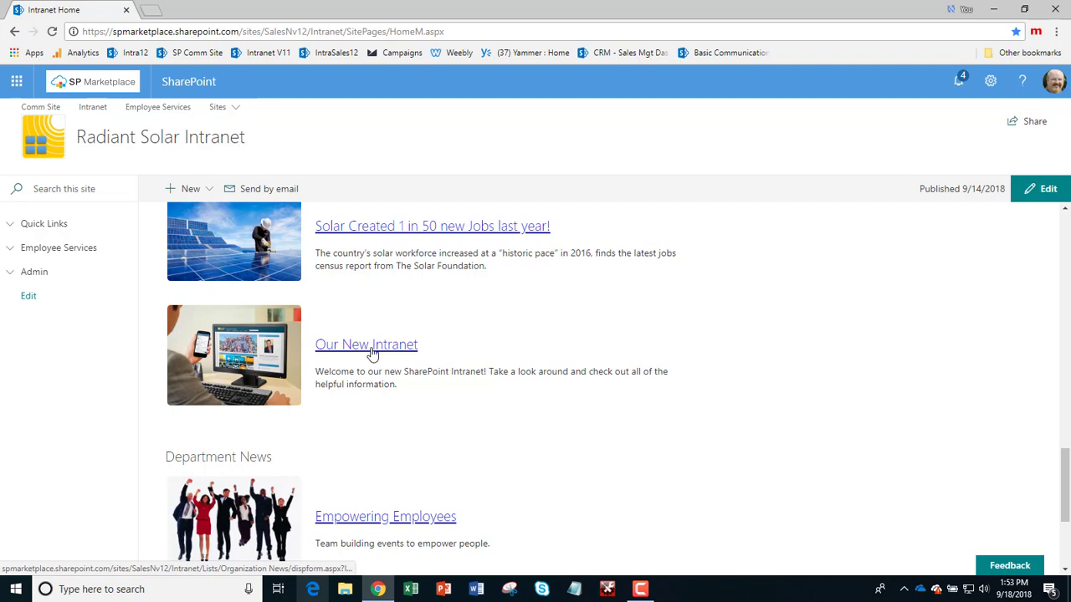
pyautogui.scroll(-2, 510, 463)
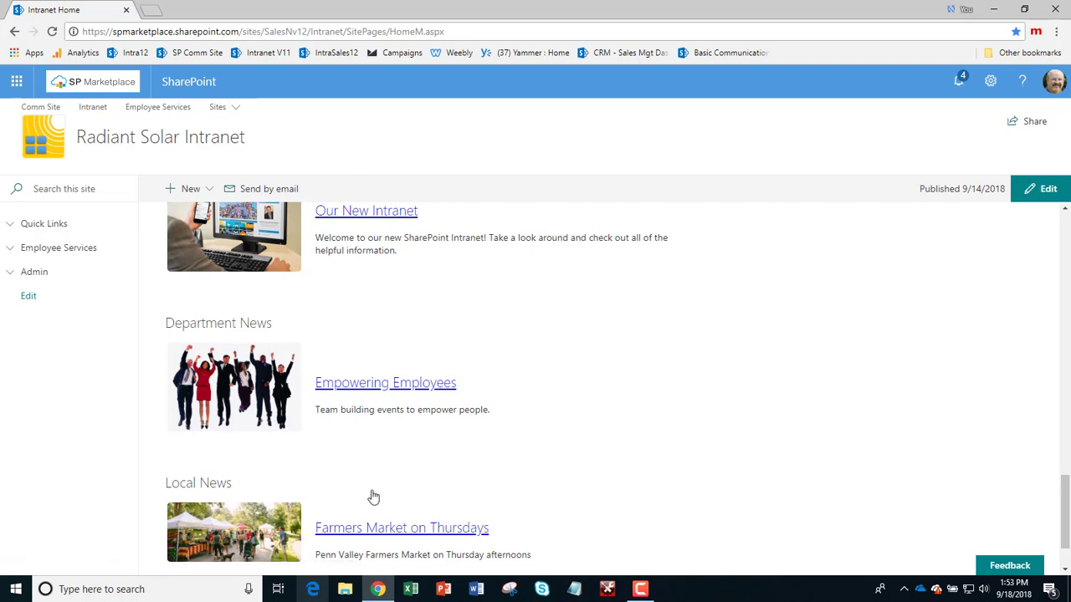
pyautogui.scroll(-1, 428, 456)
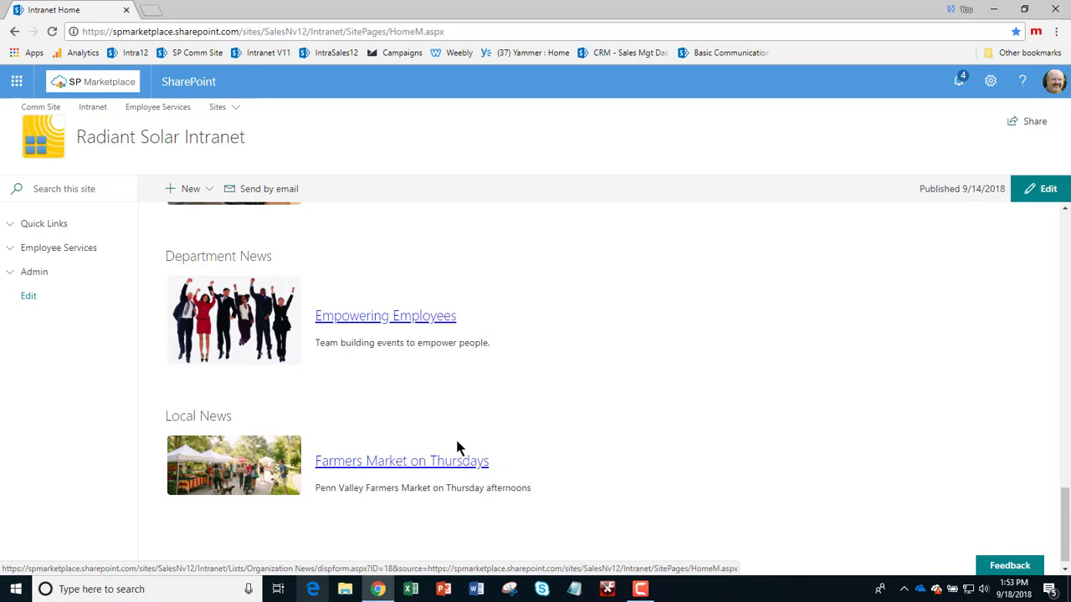
# - Open the Offices list from Quick Links and view the SoCal Regional office's map, then close the map
pyautogui.scroll(15, 460, 444)
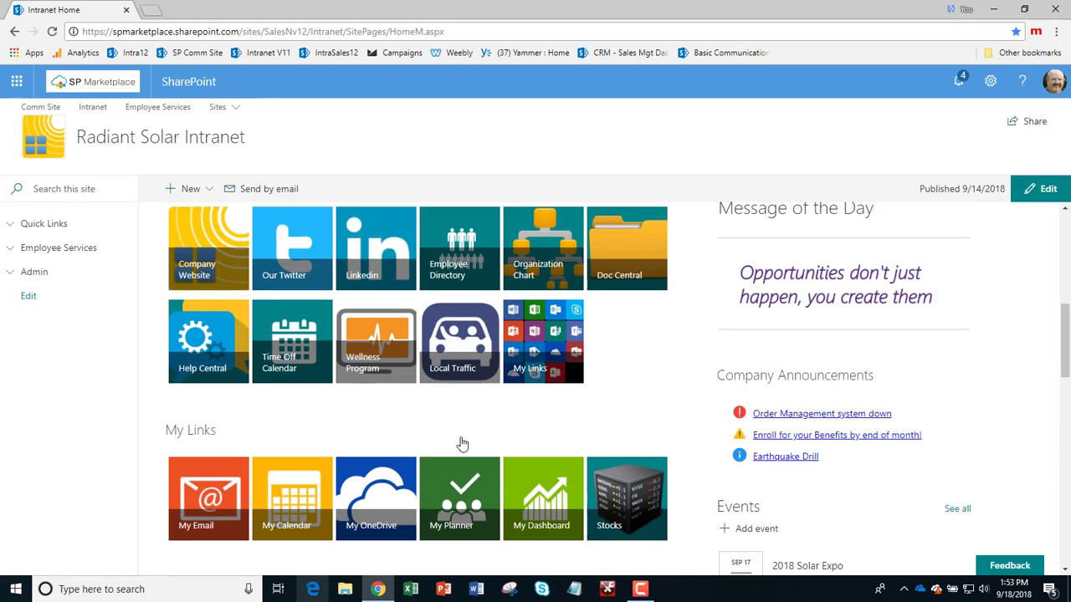
pyautogui.scroll(8, 460, 444)
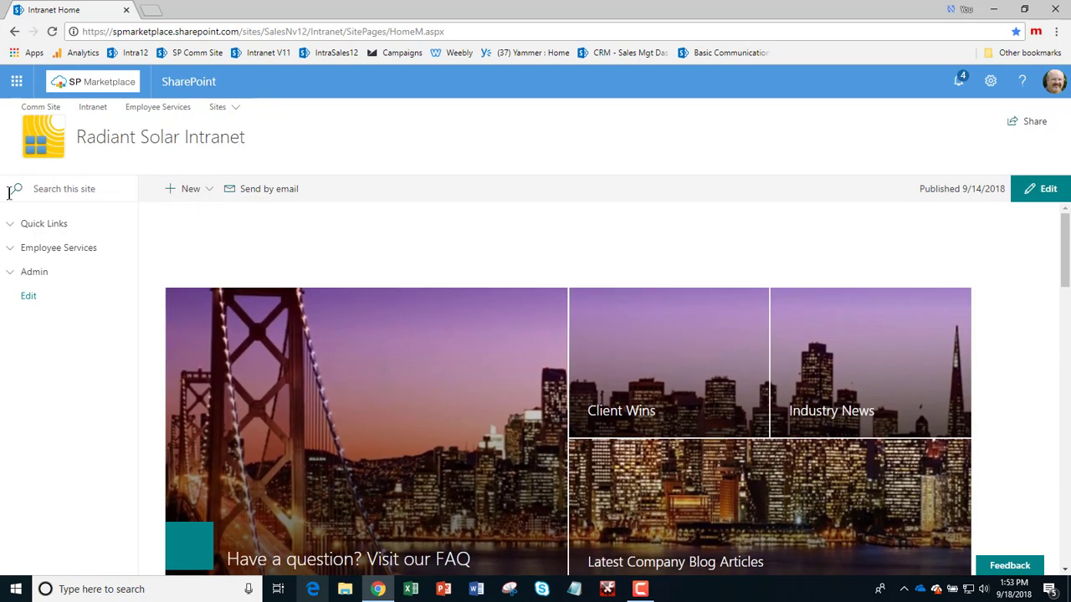
pyautogui.click(9, 227)
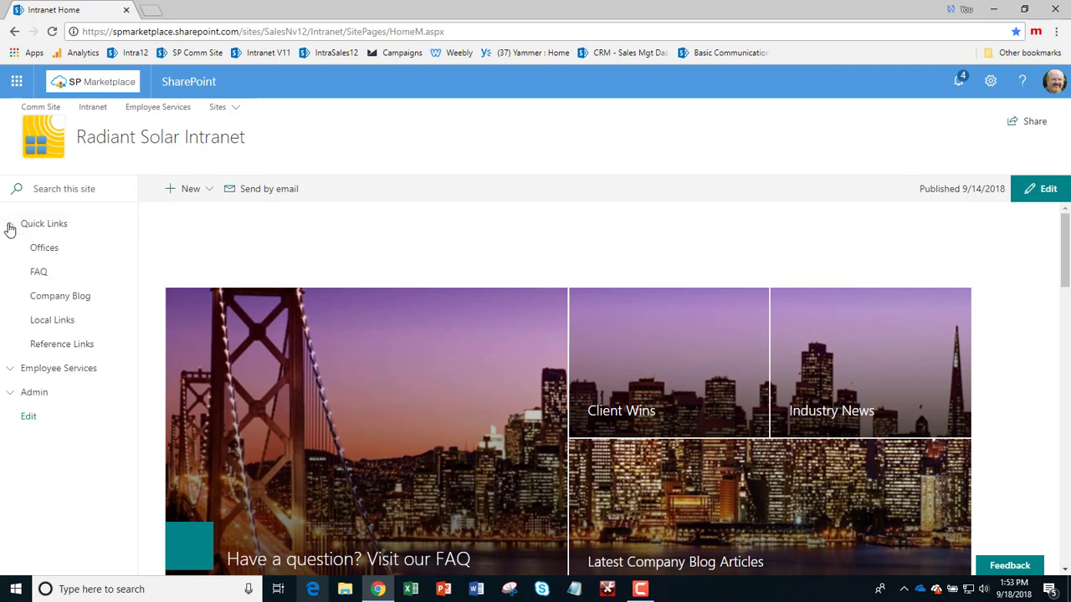
pyautogui.click(51, 253)
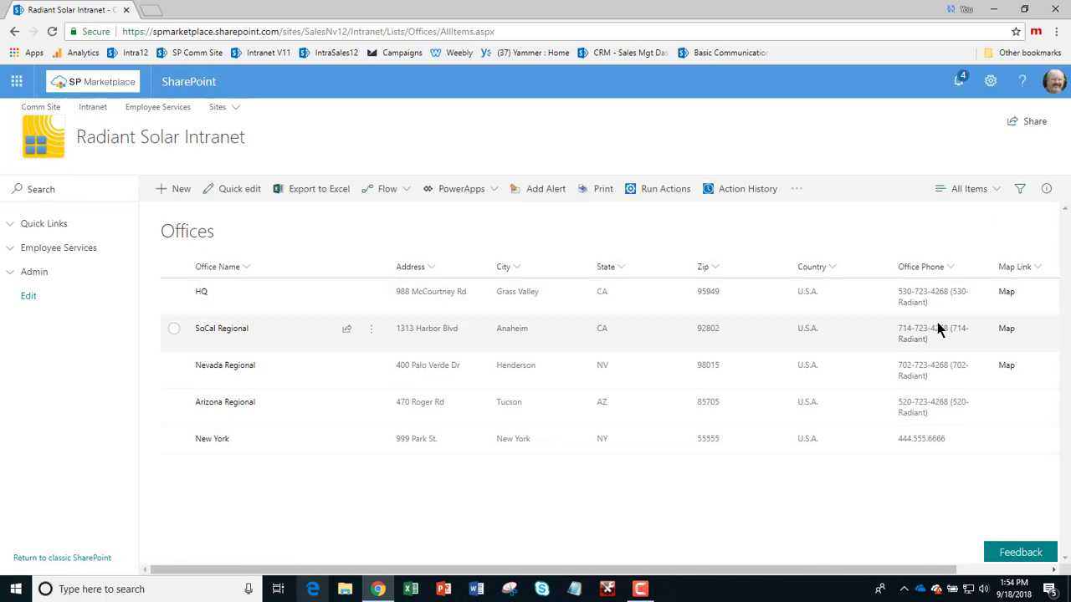
pyautogui.click(1008, 331)
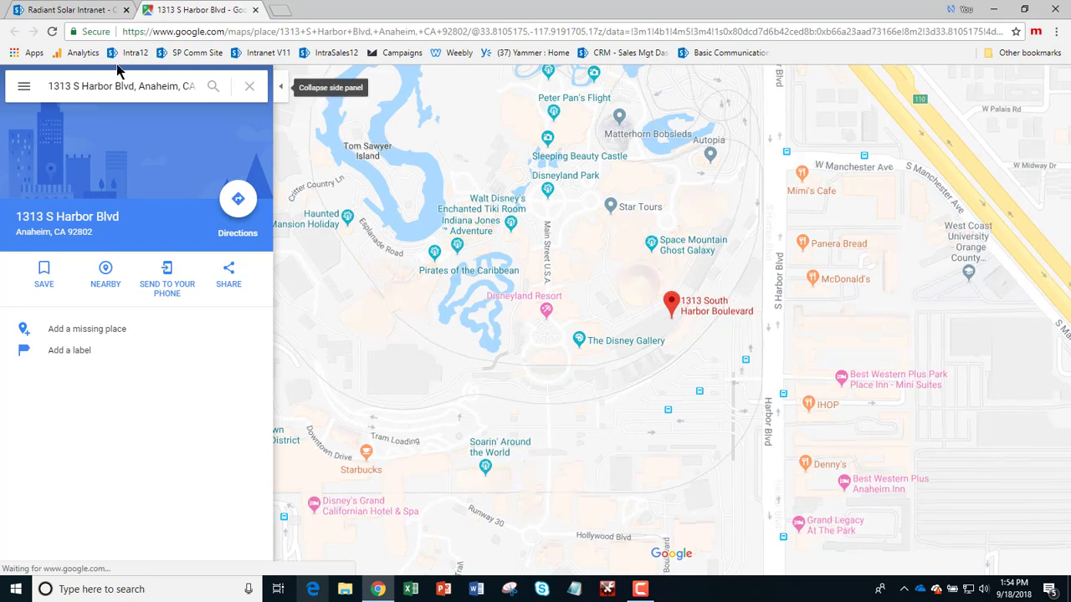
pyautogui.click(256, 10)
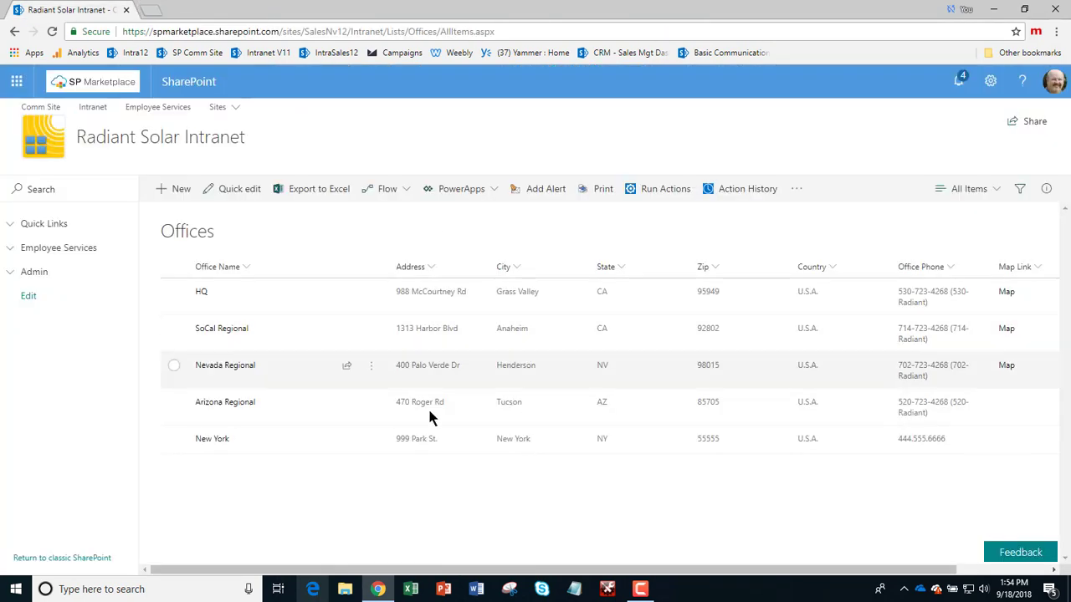
# - Open the Company Blog from Quick Links, view its teamwork post, and return to the intranet home page
pyautogui.click(15, 226)
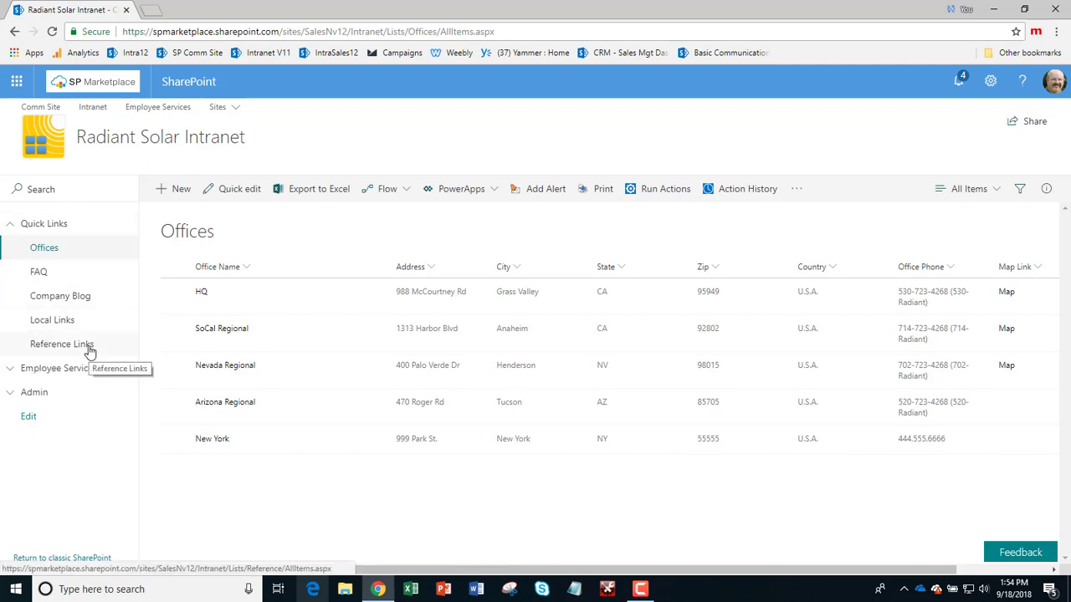
pyautogui.click(54, 303)
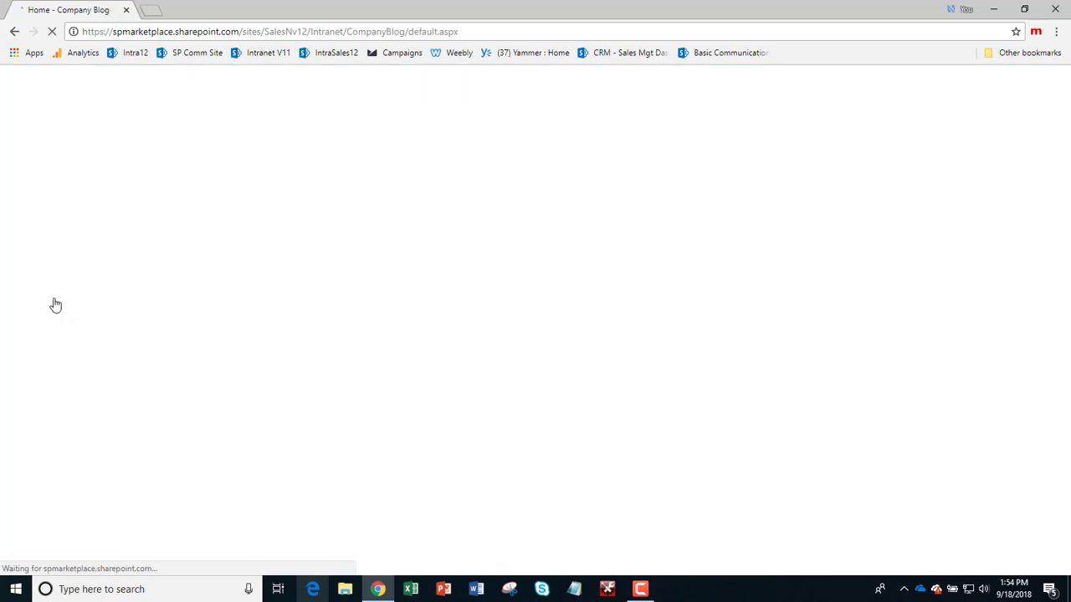
pyautogui.scroll(-5, 409, 423)
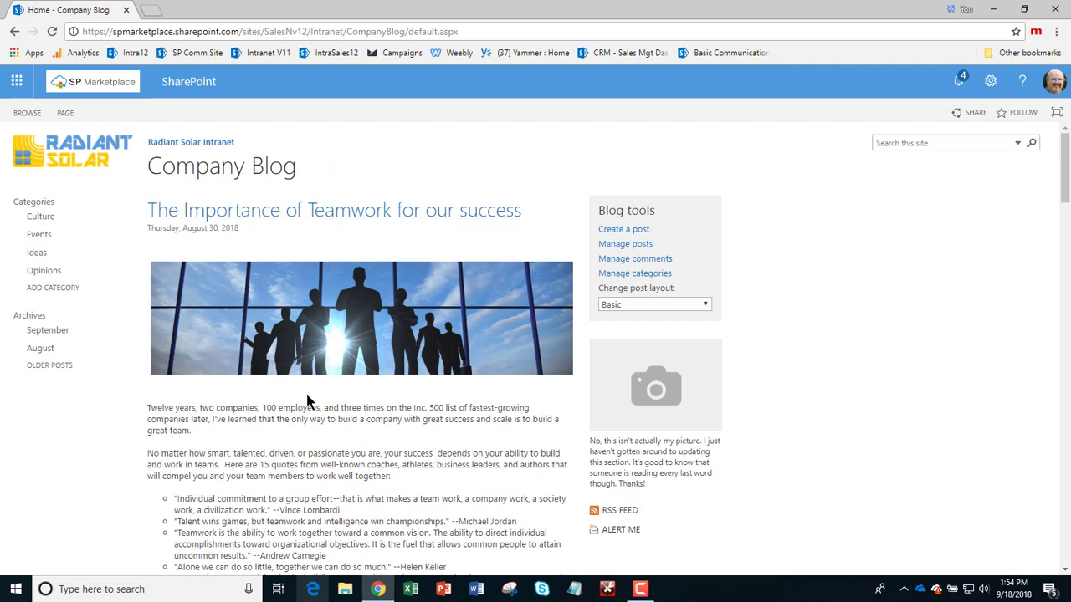
pyautogui.click(15, 32)
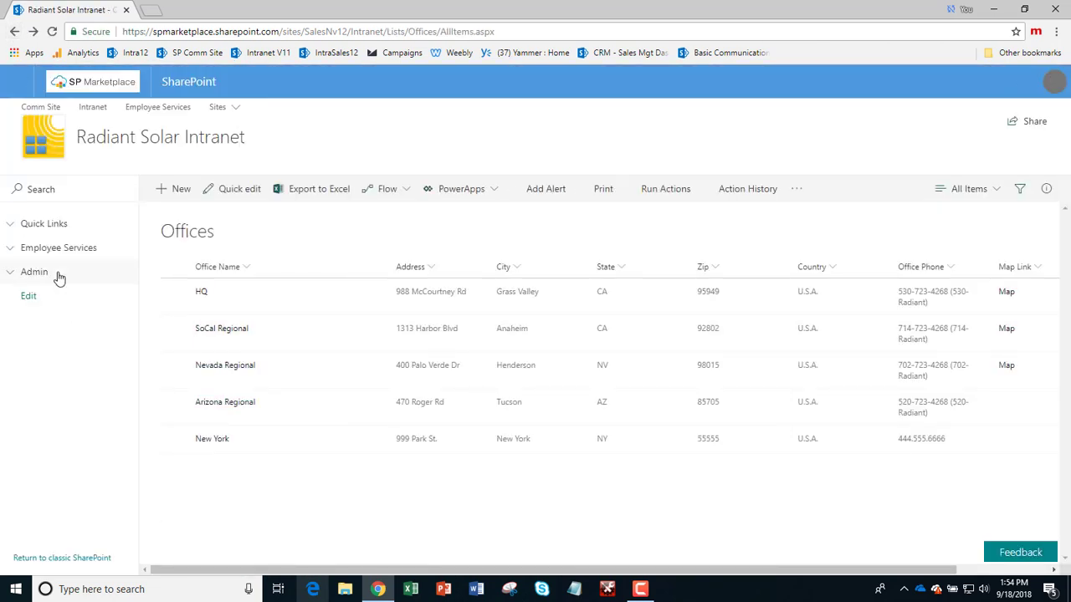
pyautogui.click(55, 146)
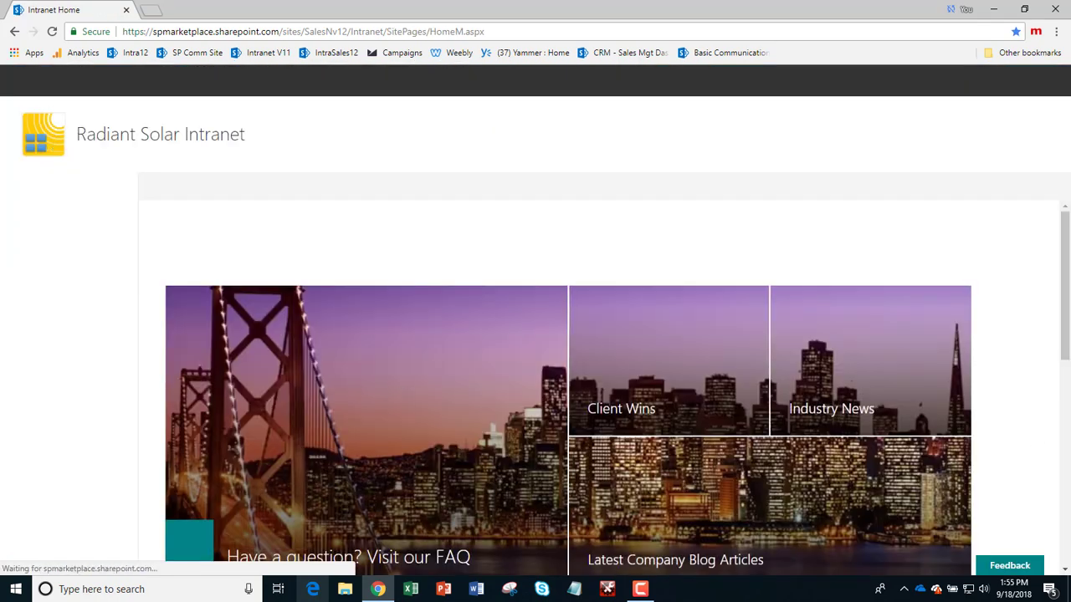
# - Examine the home page's Company News, Company Links, My Links, announcements and events sections
pyautogui.scroll(-5, 1004, 422)
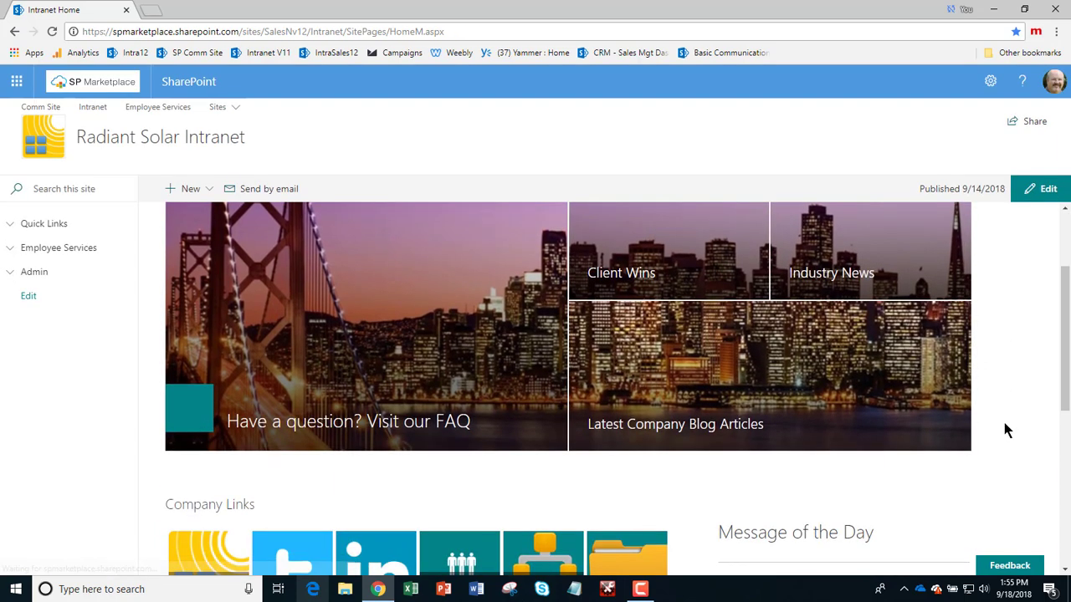
pyautogui.scroll(-3, 1004, 430)
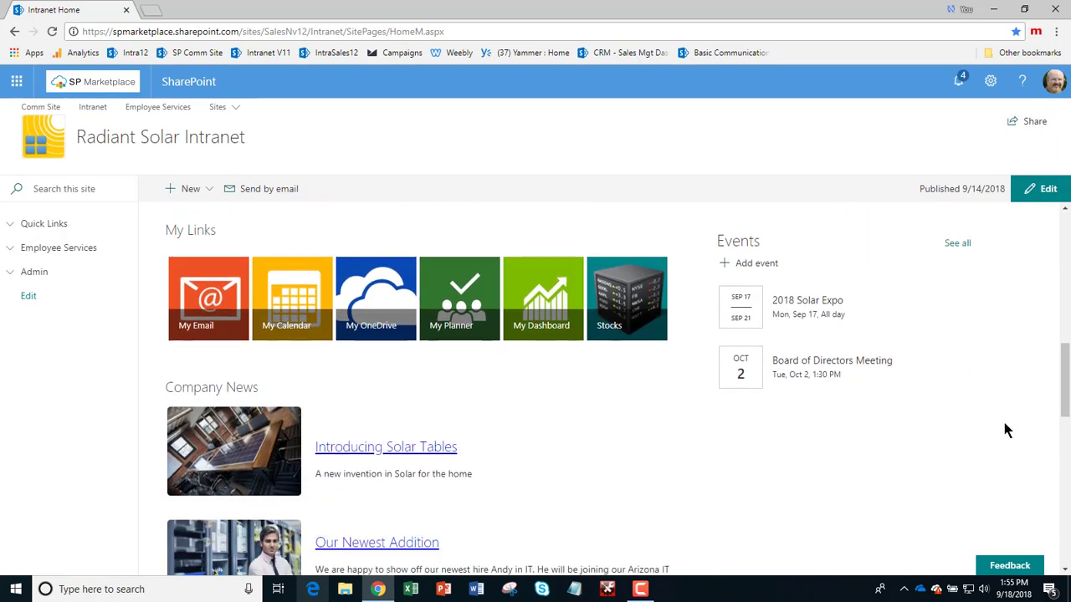
pyautogui.scroll(-2, 837, 401)
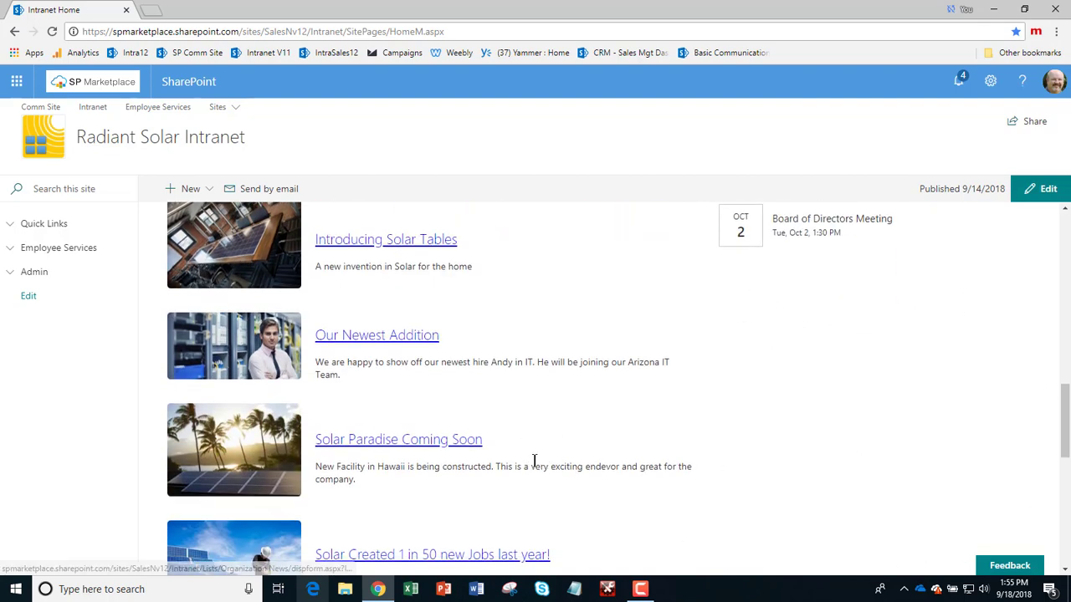
pyautogui.scroll(4, 566, 462)
pyautogui.scroll(2, 566, 462)
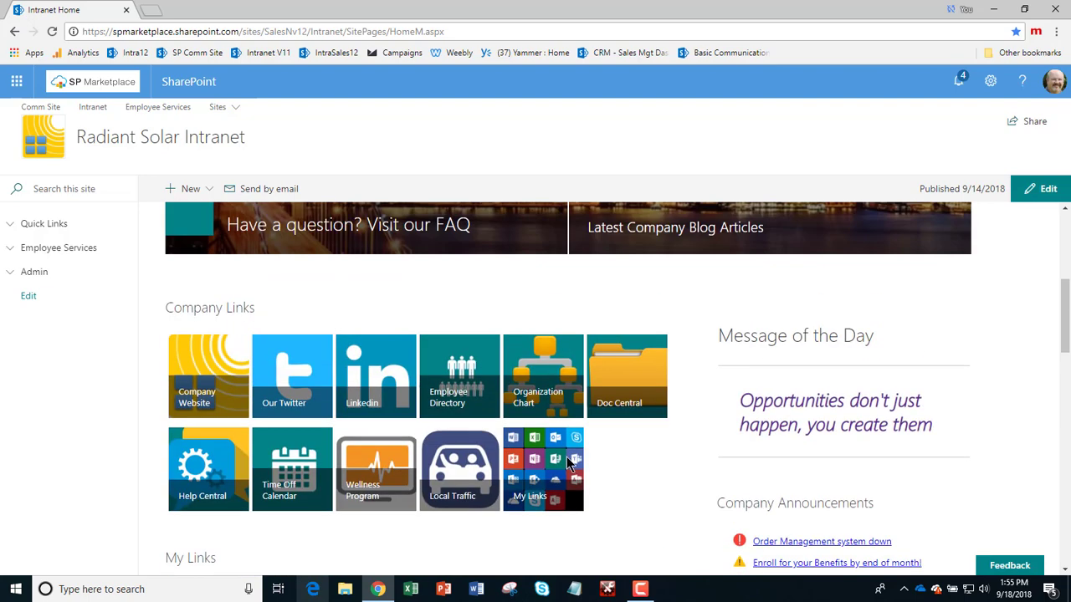
pyautogui.scroll(-3, 602, 497)
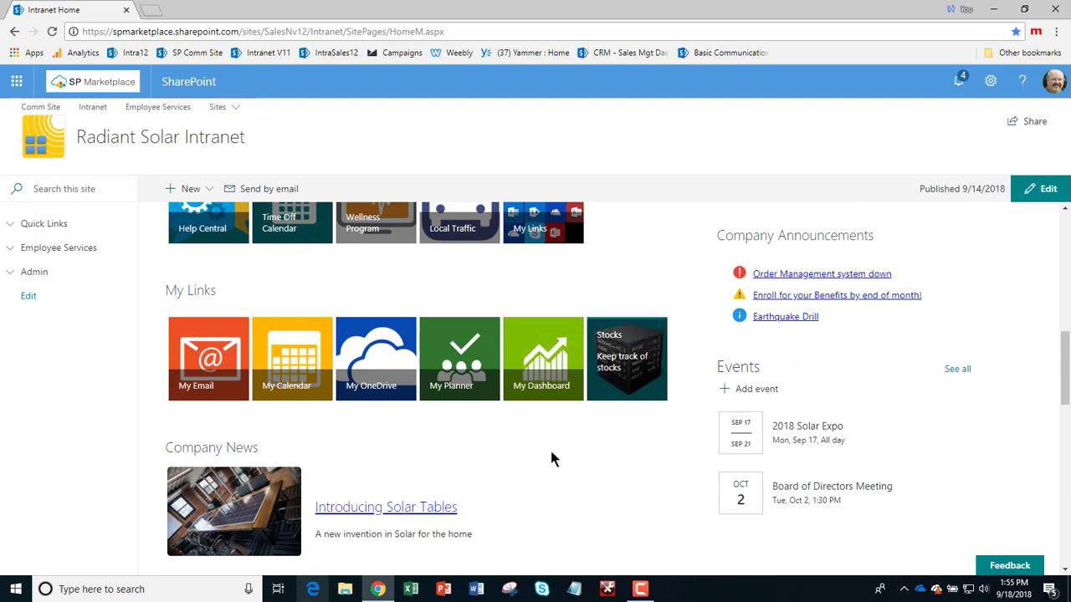
pyautogui.scroll(2, 576, 484)
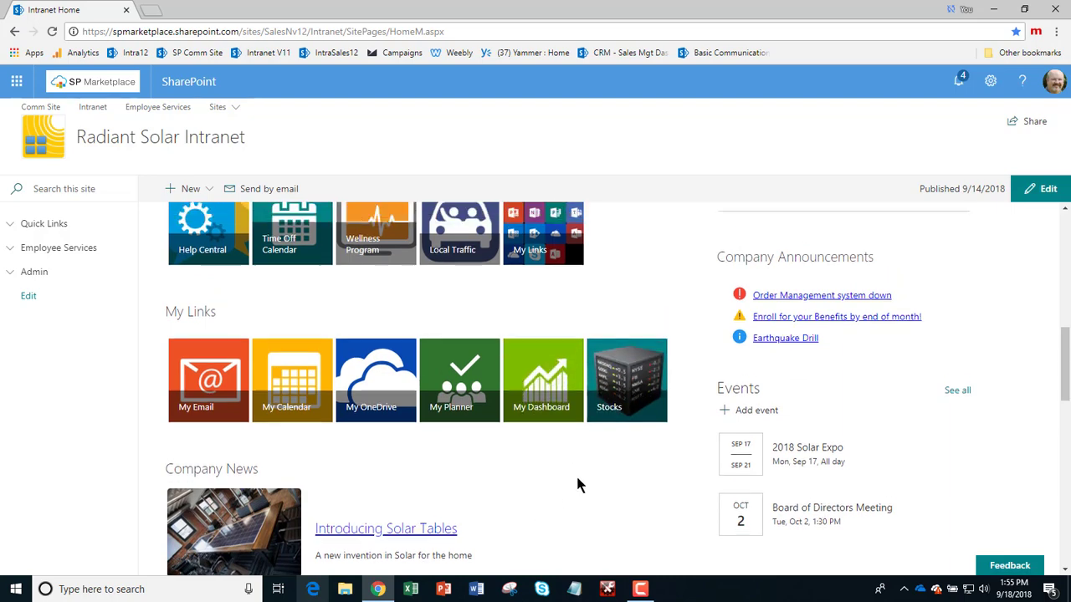
pyautogui.scroll(1, 579, 476)
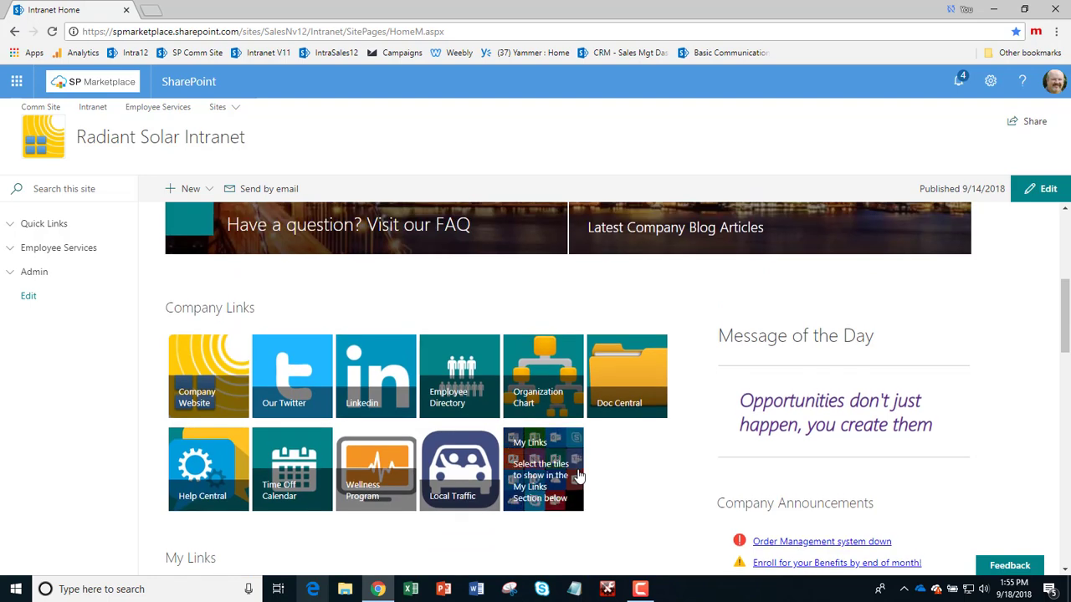
# - Expand Sites in the home page's site navigation to show the department sites
pyautogui.scroll(3, 603, 343)
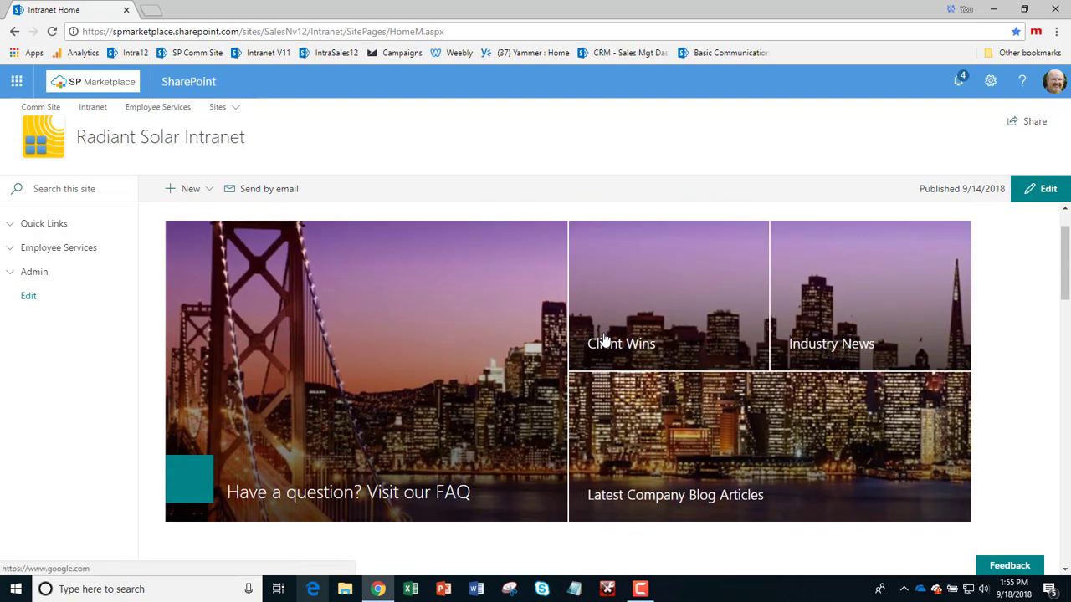
pyautogui.scroll(1, 613, 333)
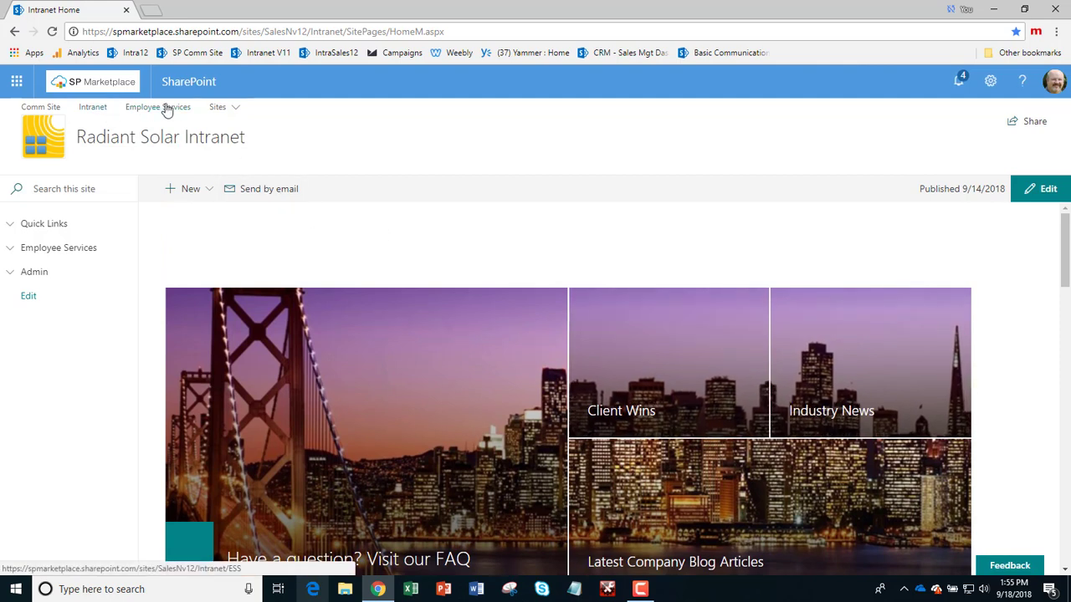
pyautogui.click(231, 108)
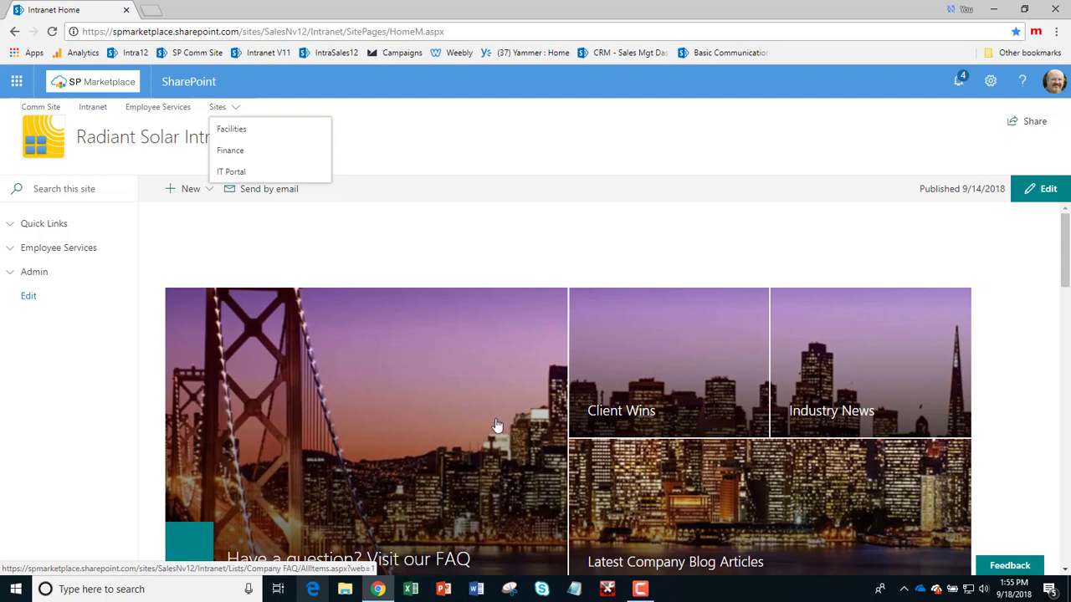
# - Look over the home page from the banner tiles down to Company Links and Company Announcements
pyautogui.scroll(-3, 982, 347)
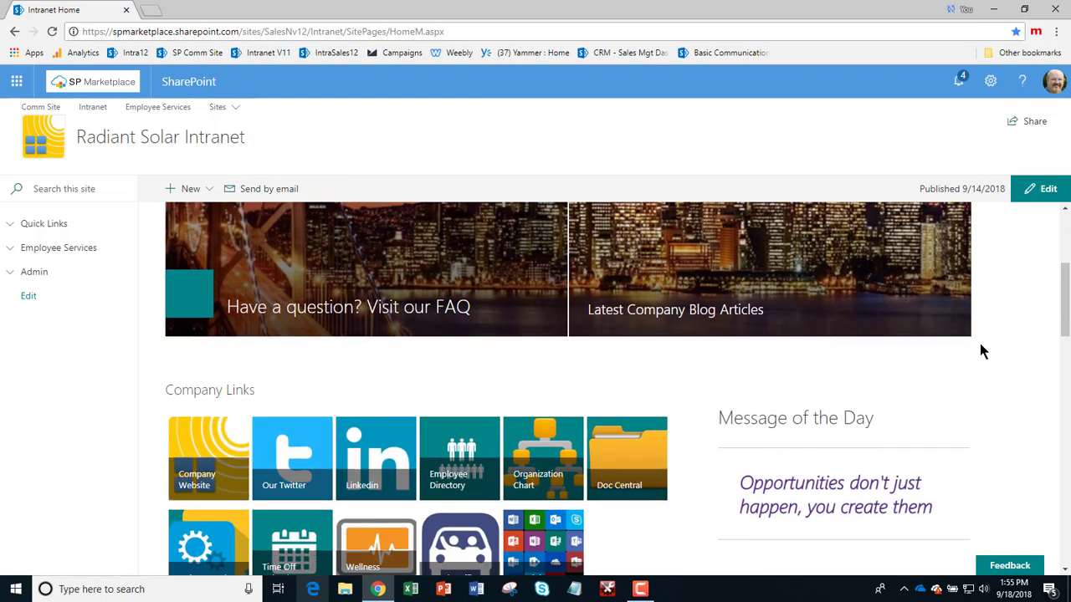
pyautogui.scroll(1, 978, 349)
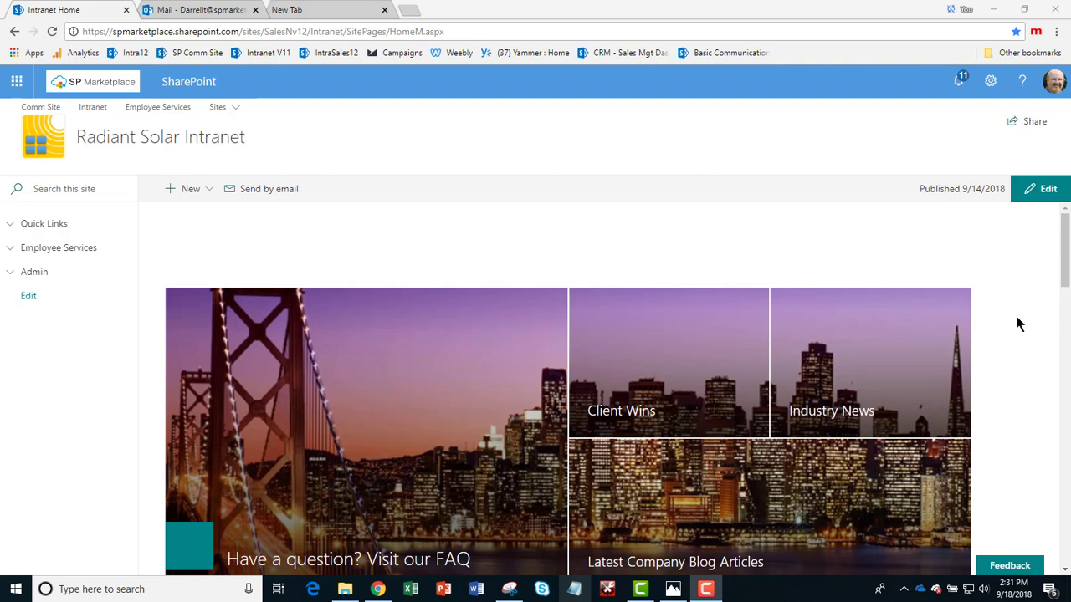
pyautogui.moveTo(1067, 251); pyautogui.dragTo(1067, 261)
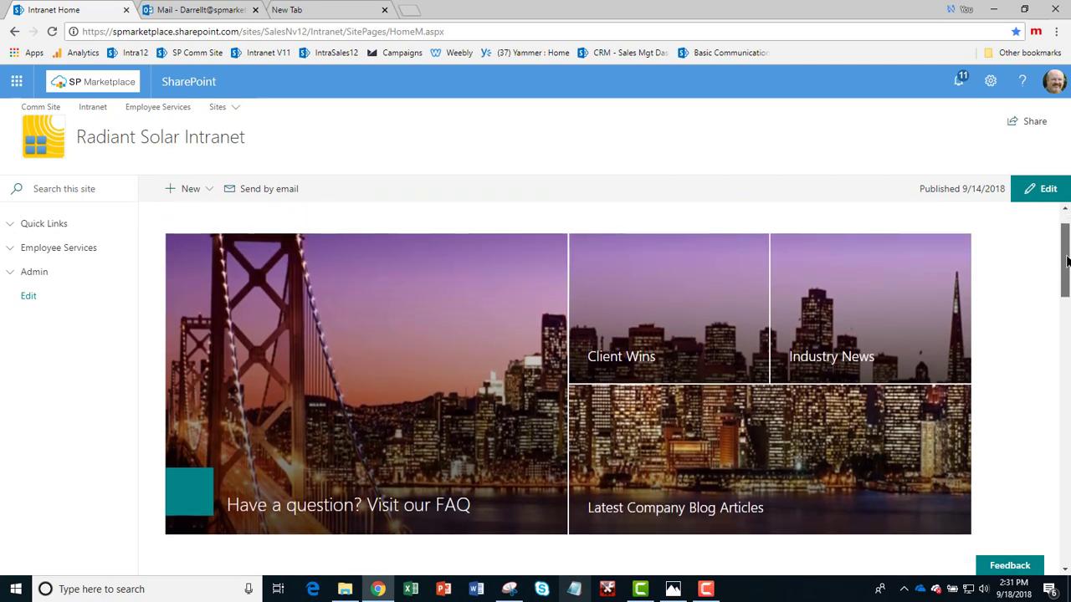
pyautogui.moveTo(1066, 261); pyautogui.dragTo(1066, 274)
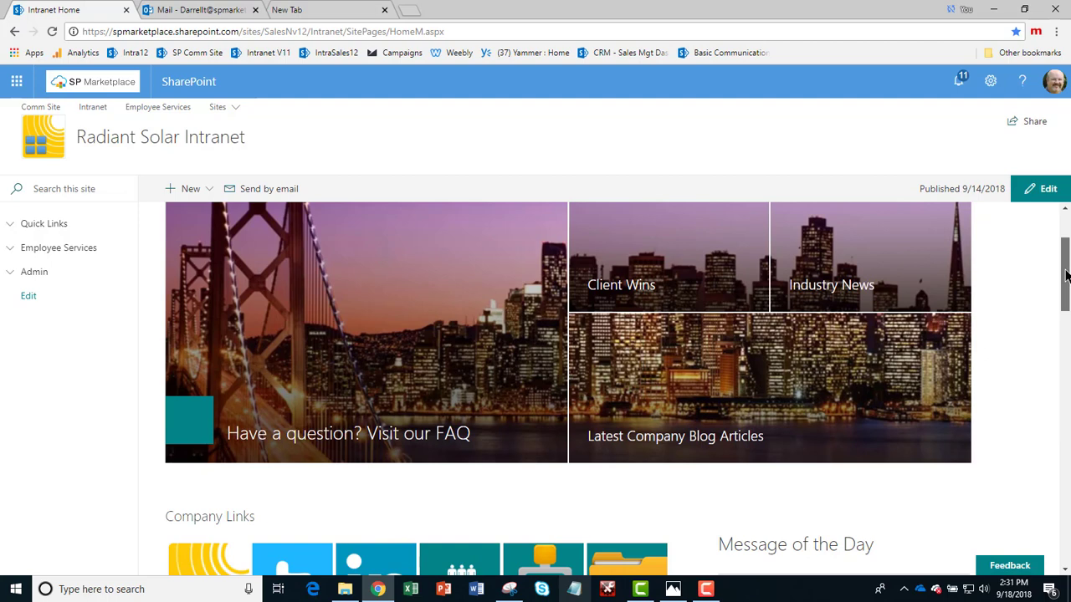
pyautogui.moveTo(1066, 276); pyautogui.dragTo(1068, 329)
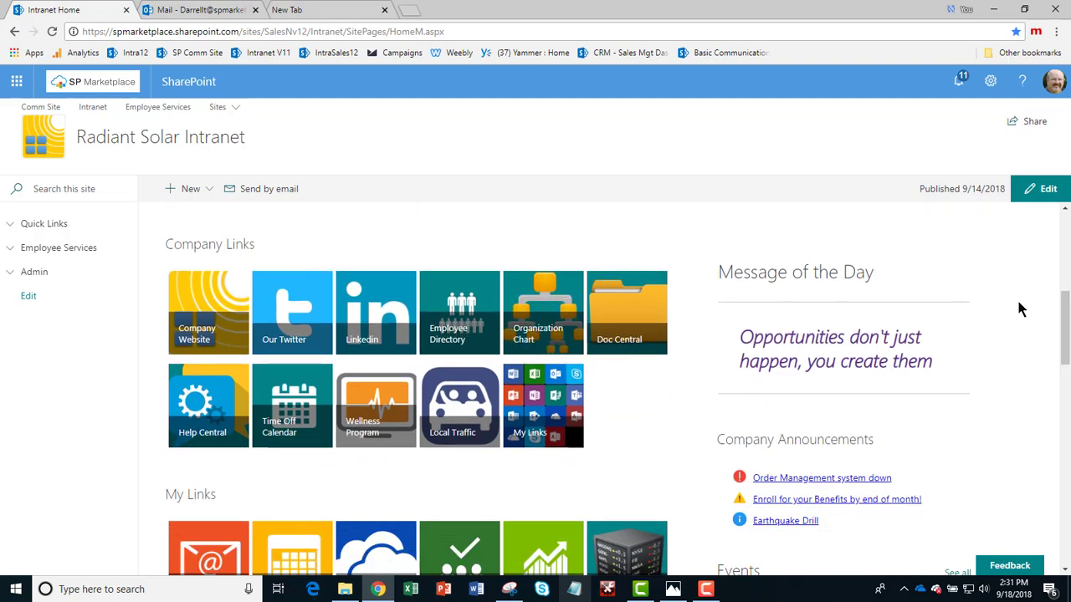
# - Look over the home page's Company Announcements, My Links, Events and Company News sections and return to the banner tiles
pyautogui.moveTo(1064, 318); pyautogui.dragTo(1066, 382)
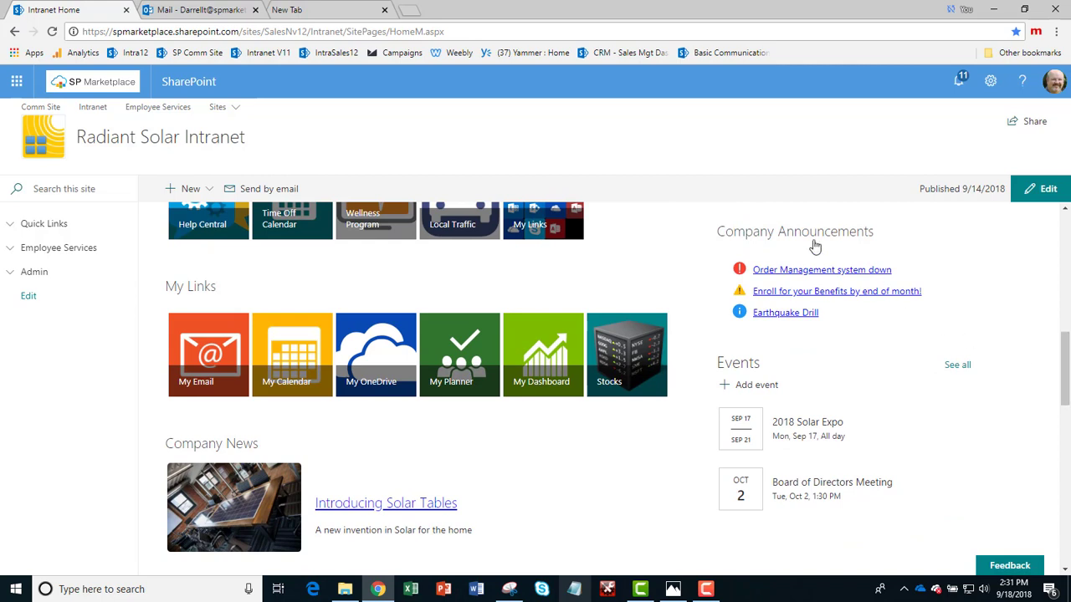
pyautogui.moveTo(1066, 359); pyautogui.dragTo(1066, 376)
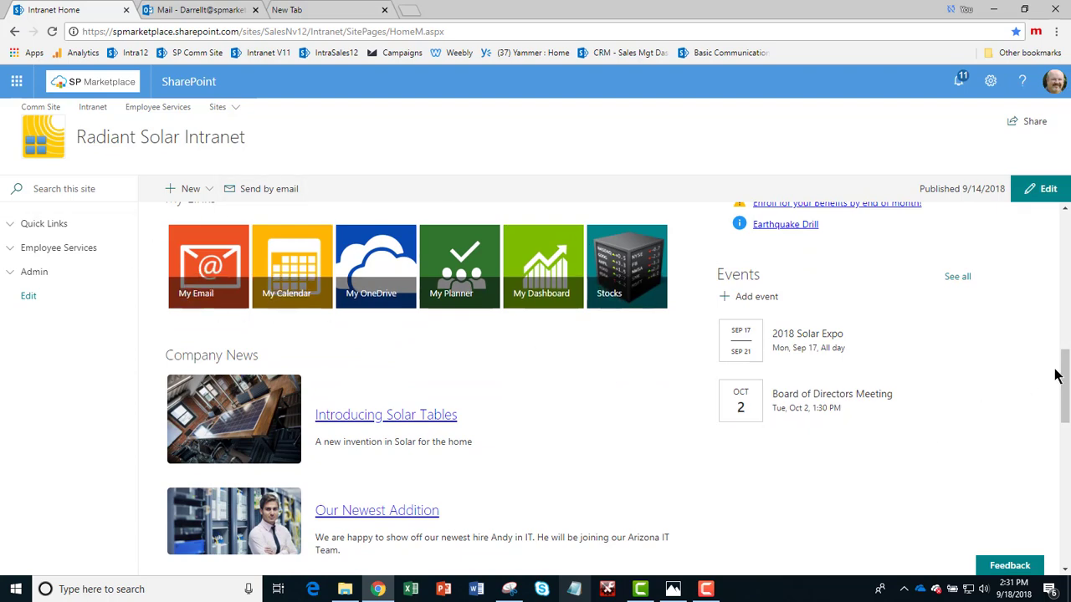
pyautogui.moveTo(1062, 371); pyautogui.dragTo(1068, 347)
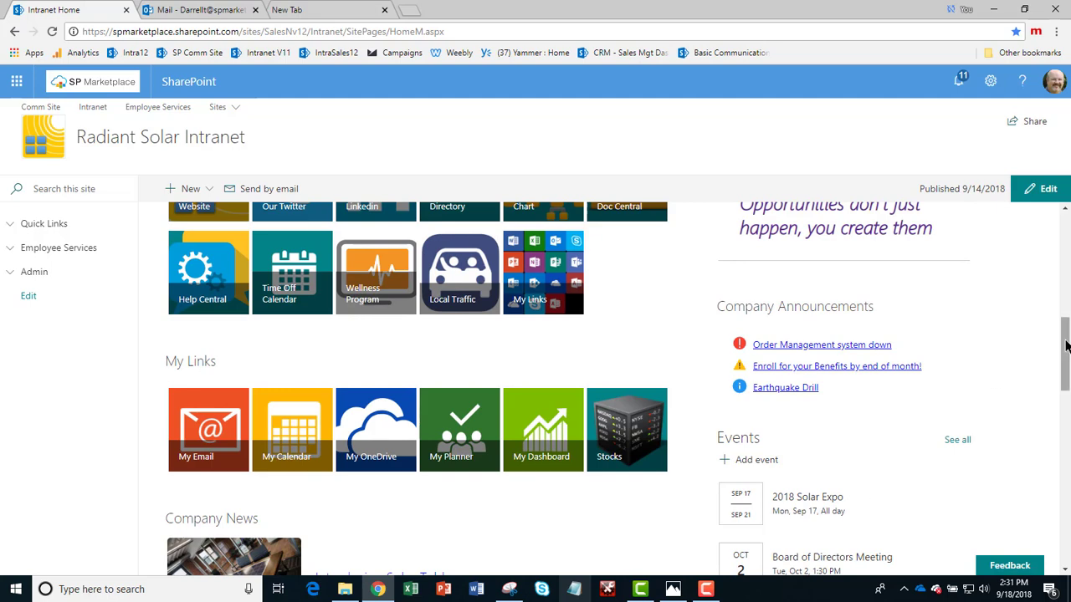
pyautogui.moveTo(1067, 351); pyautogui.dragTo(1068, 258)
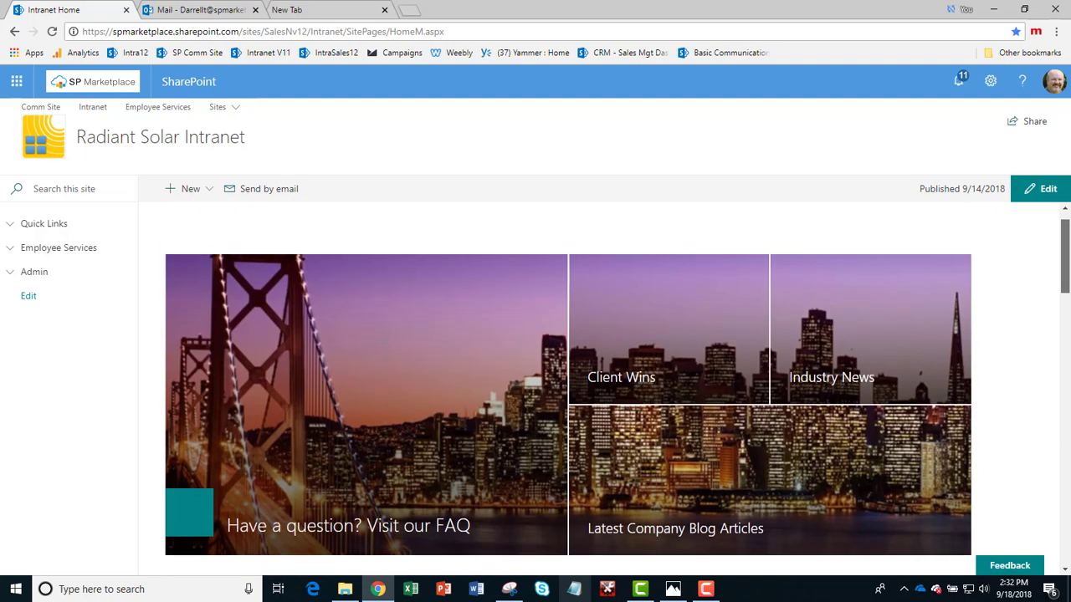
# - Open the Content administration page under Admin and review the unpublished company announcements and company news
pyautogui.click(10, 273)
pyautogui.click(49, 323)
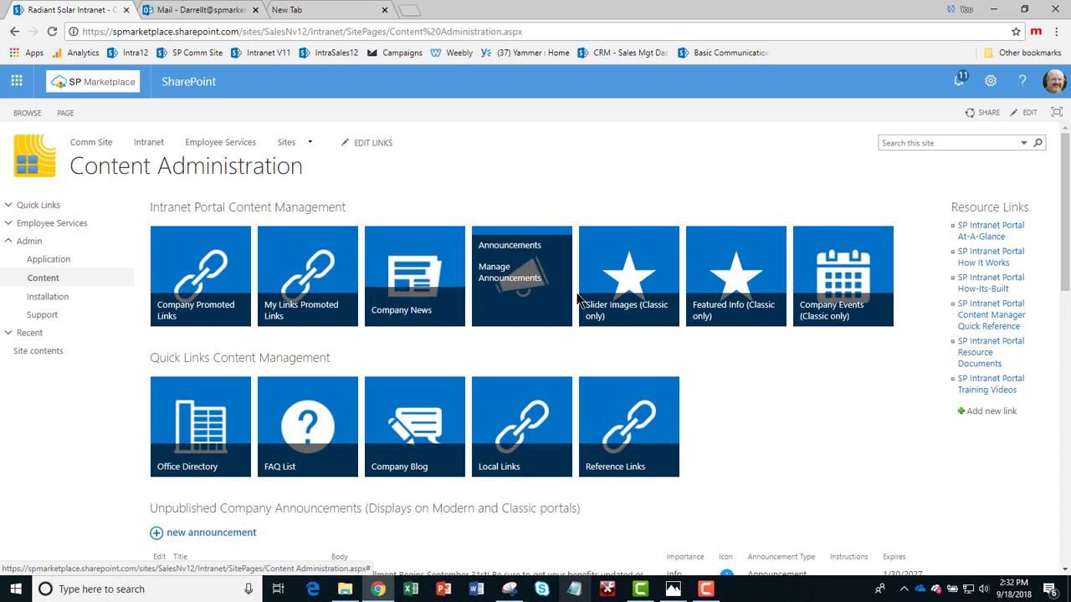
pyautogui.scroll(-1, 508, 419)
pyautogui.scroll(-3, 508, 418)
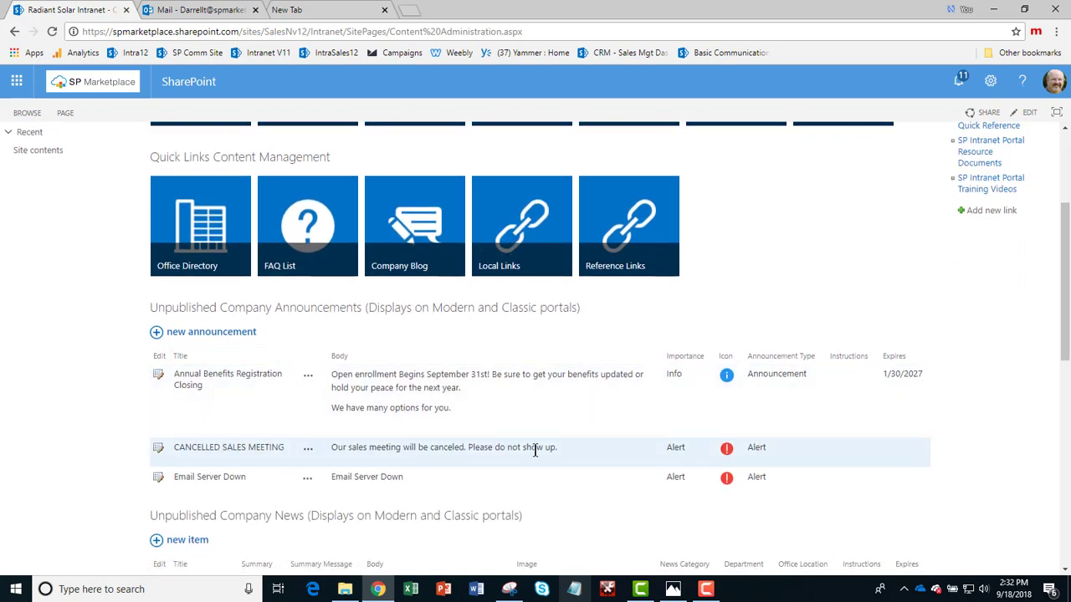
pyautogui.scroll(-3, 536, 450)
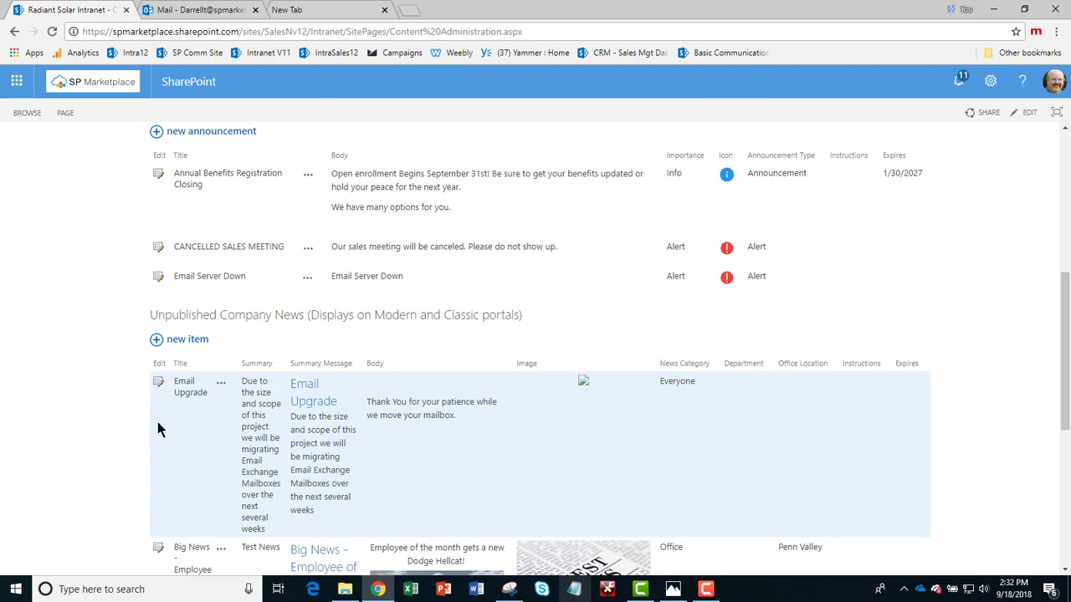
pyautogui.scroll(-2, 452, 477)
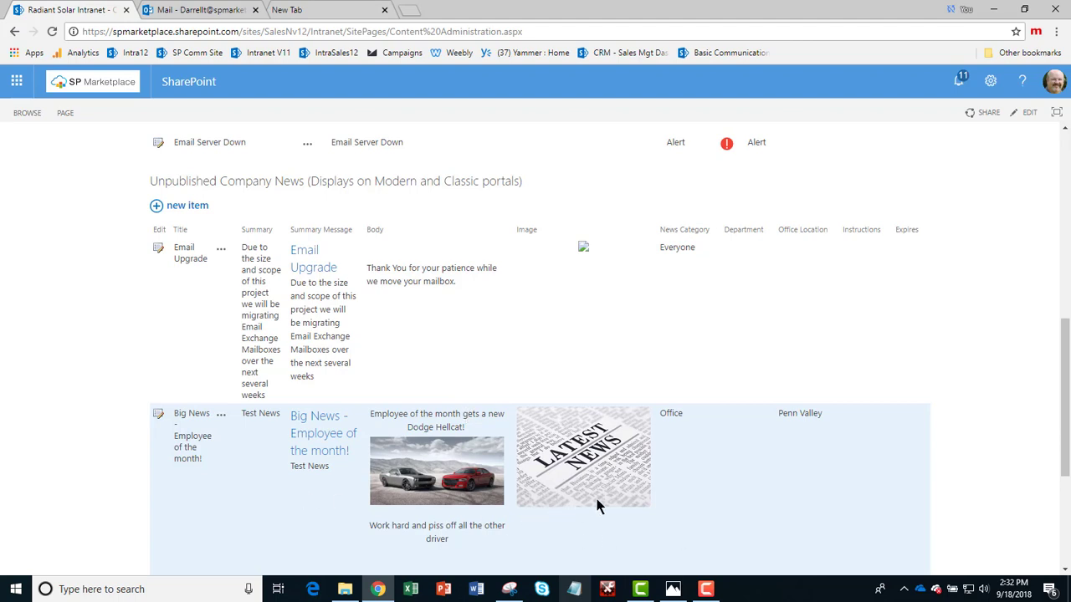
# - Open the "Big News - Employee of the month!" news item for editing and show what can be inserted into its body
pyautogui.click(159, 417)
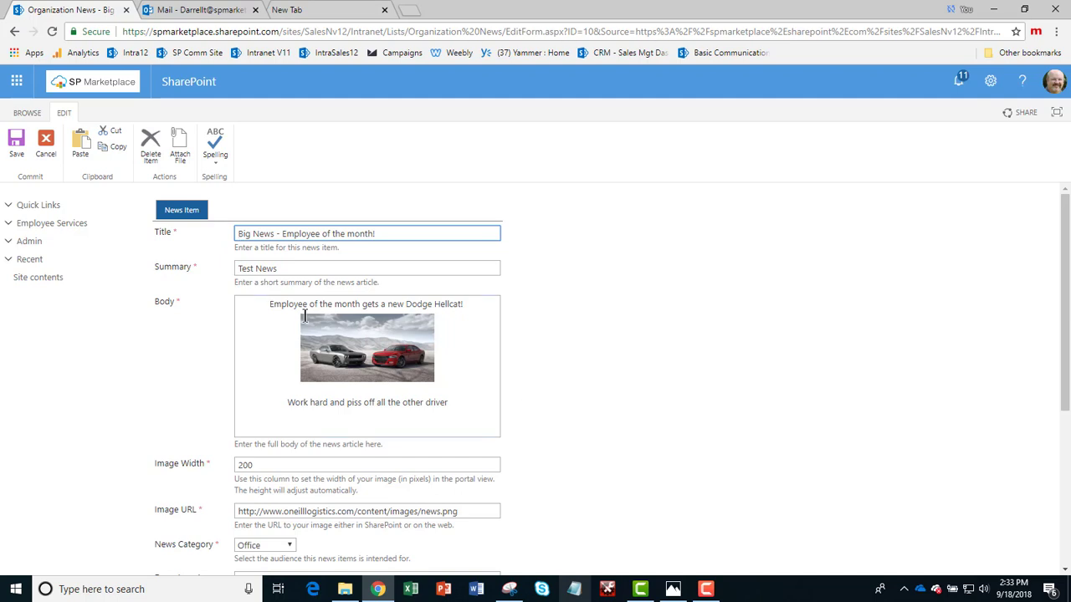
pyautogui.click(446, 343)
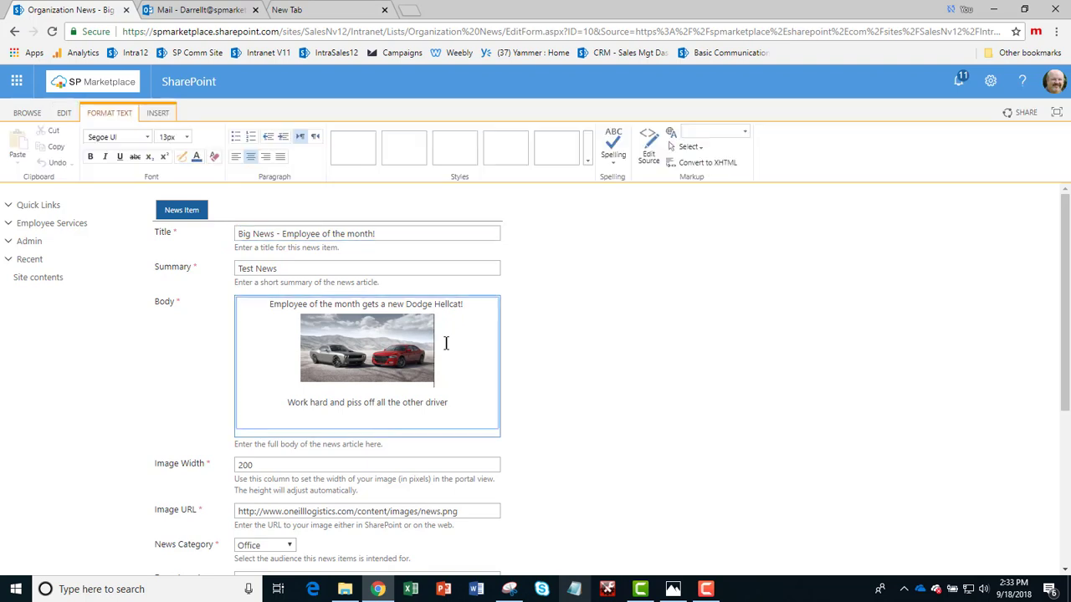
pyautogui.click(163, 114)
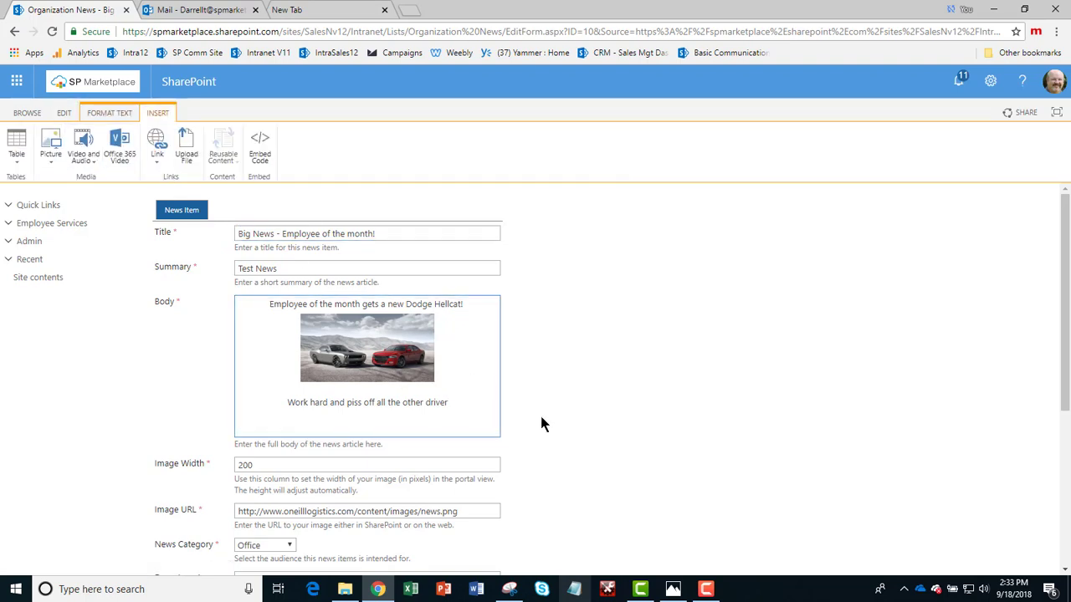
# - Review the news item's remaining fields, including the News Category options, office location, dates and Publish setting
pyautogui.scroll(-3, 567, 448)
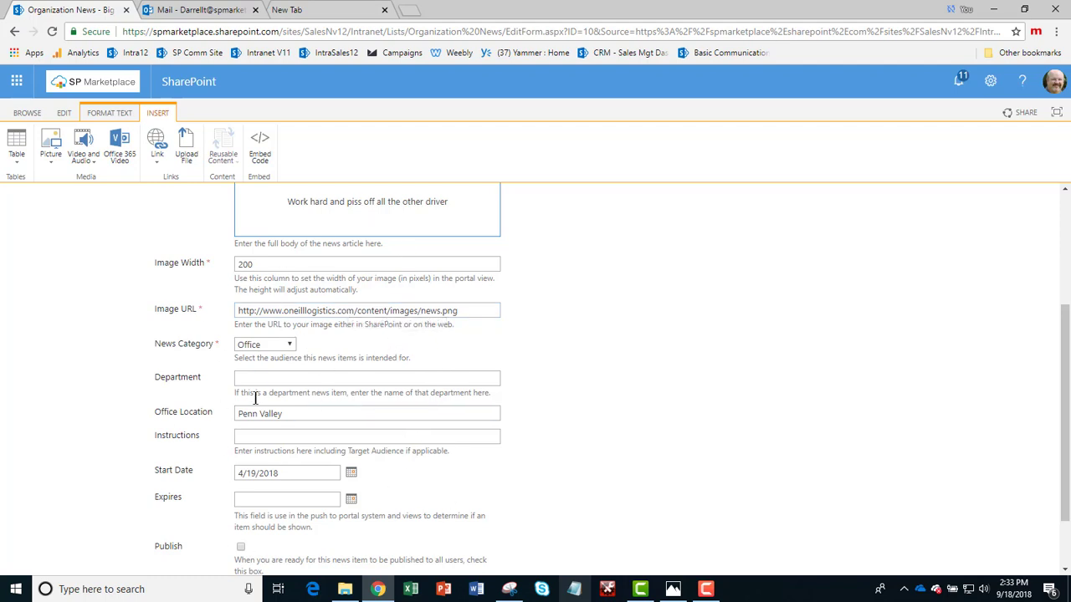
pyautogui.click(290, 348)
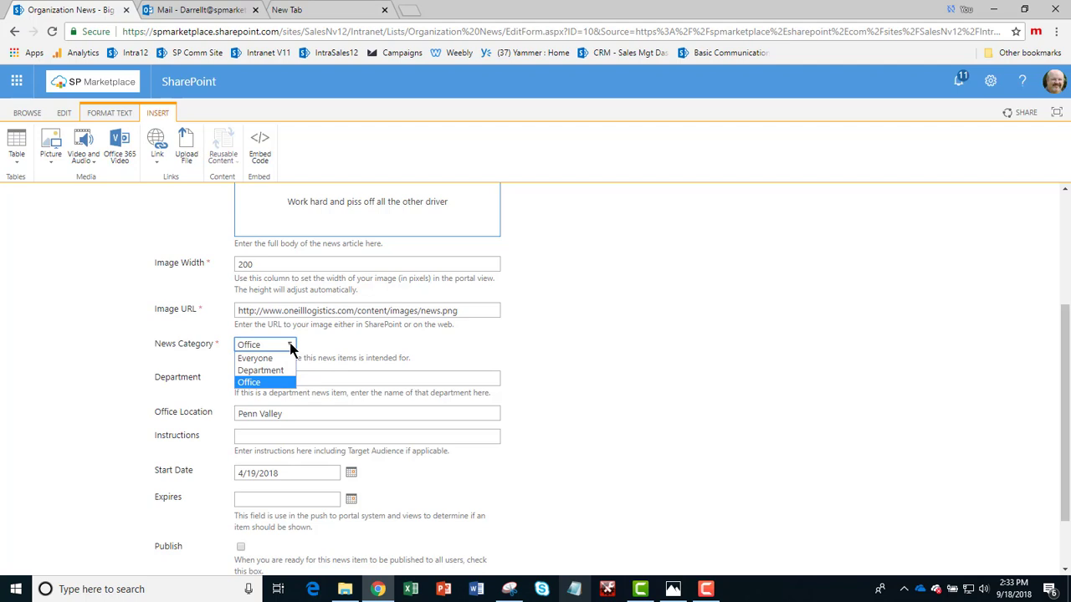
pyautogui.click(290, 348)
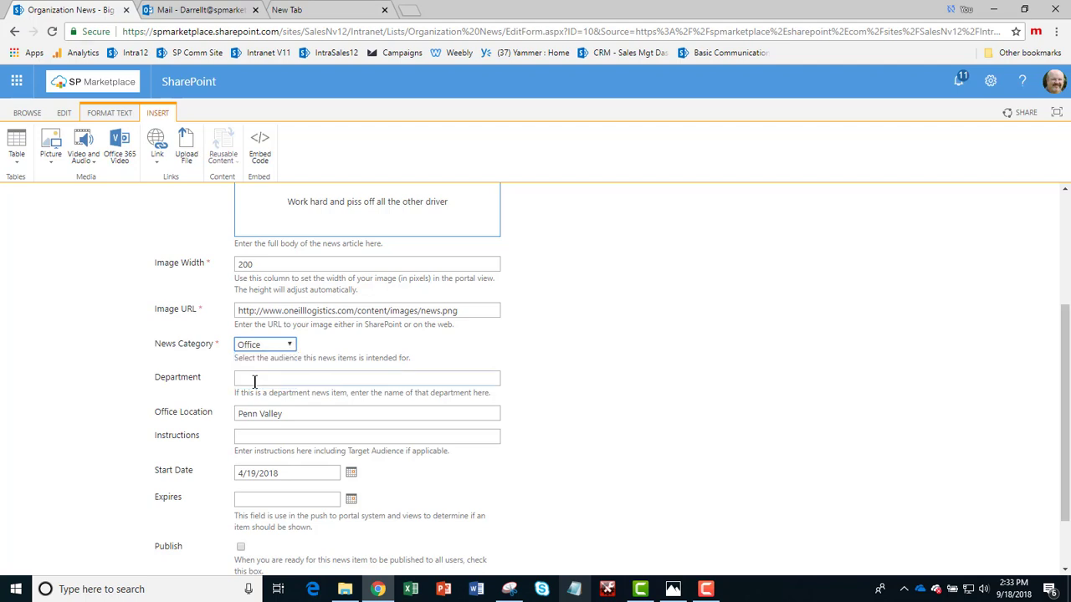
pyautogui.scroll(-2, 506, 452)
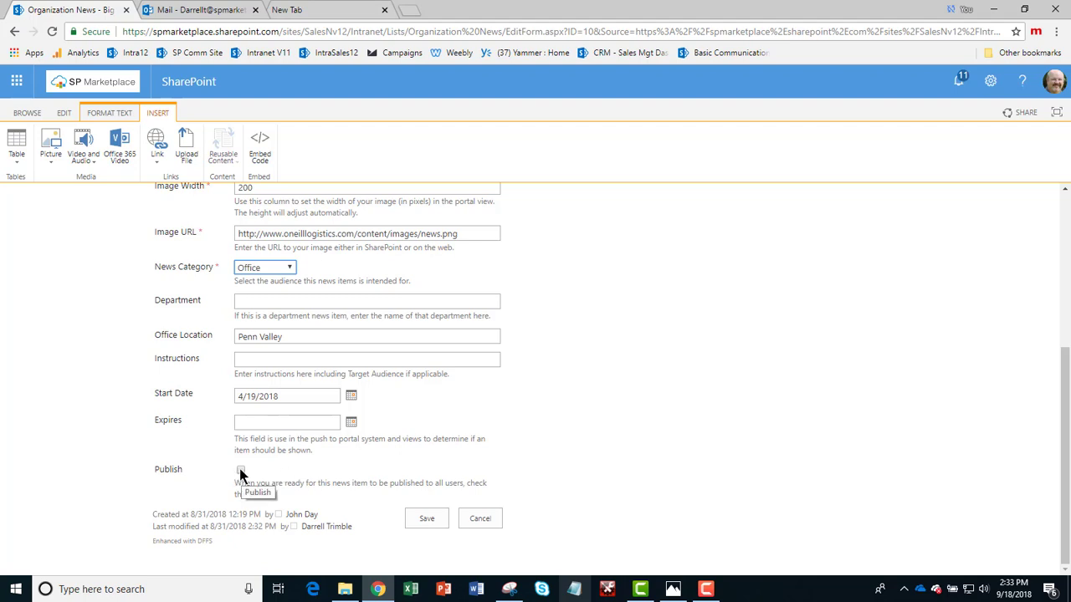
pyautogui.scroll(4, 604, 464)
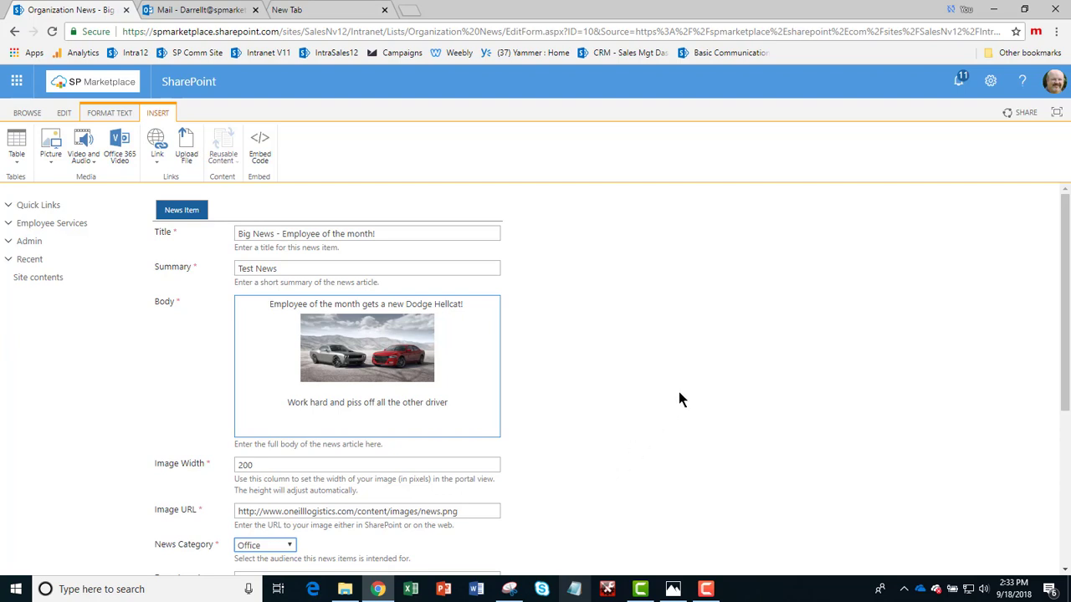
pyautogui.scroll(-1, 624, 391)
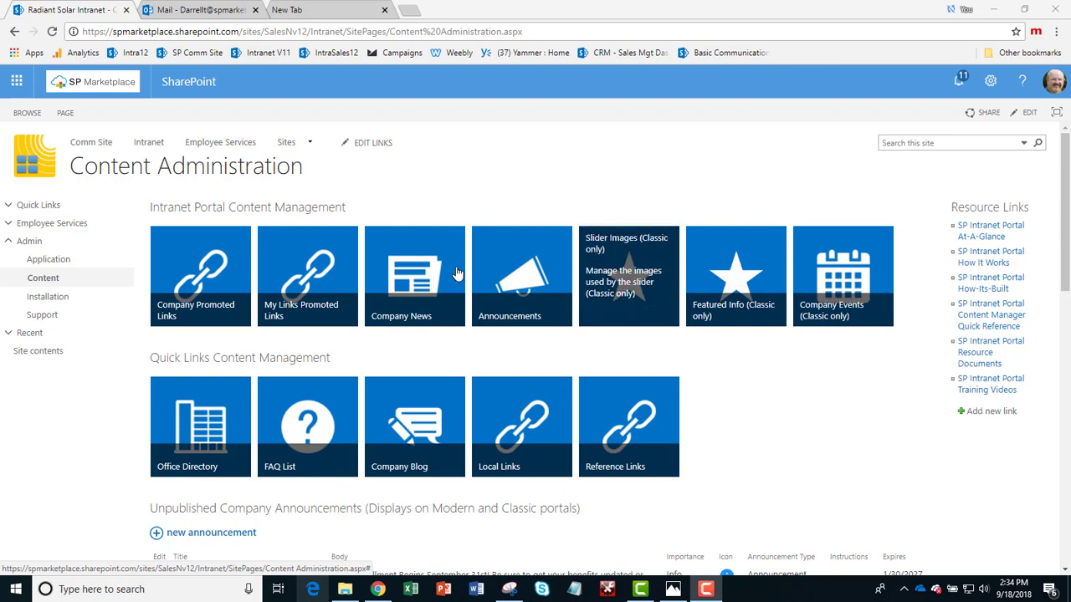
# - Look over the SharePoint settings options from the Content Administration page and dismiss them
pyautogui.click(991, 84)
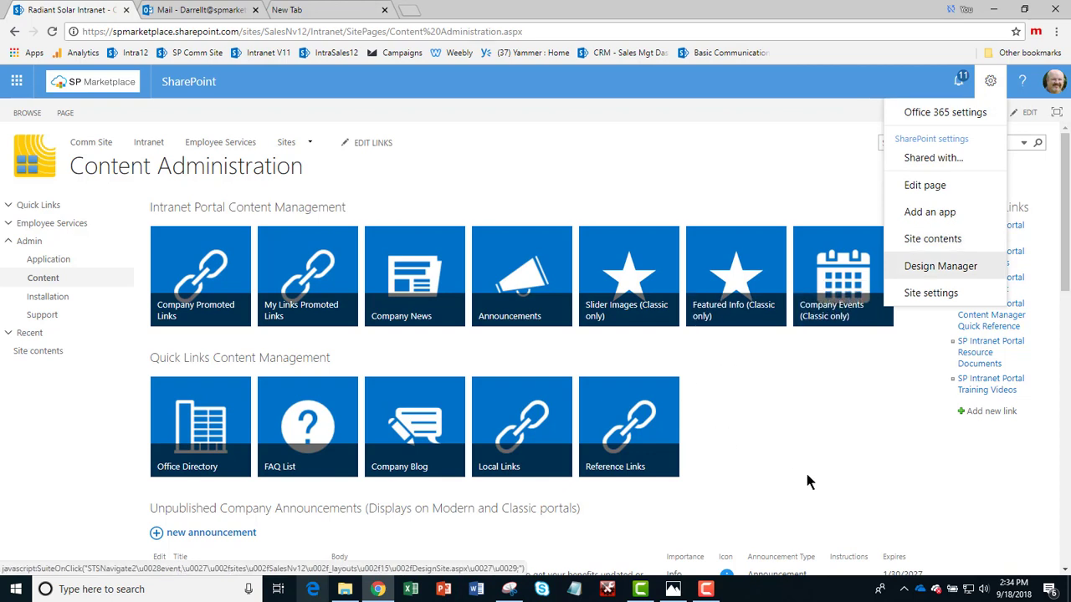
pyautogui.click(757, 483)
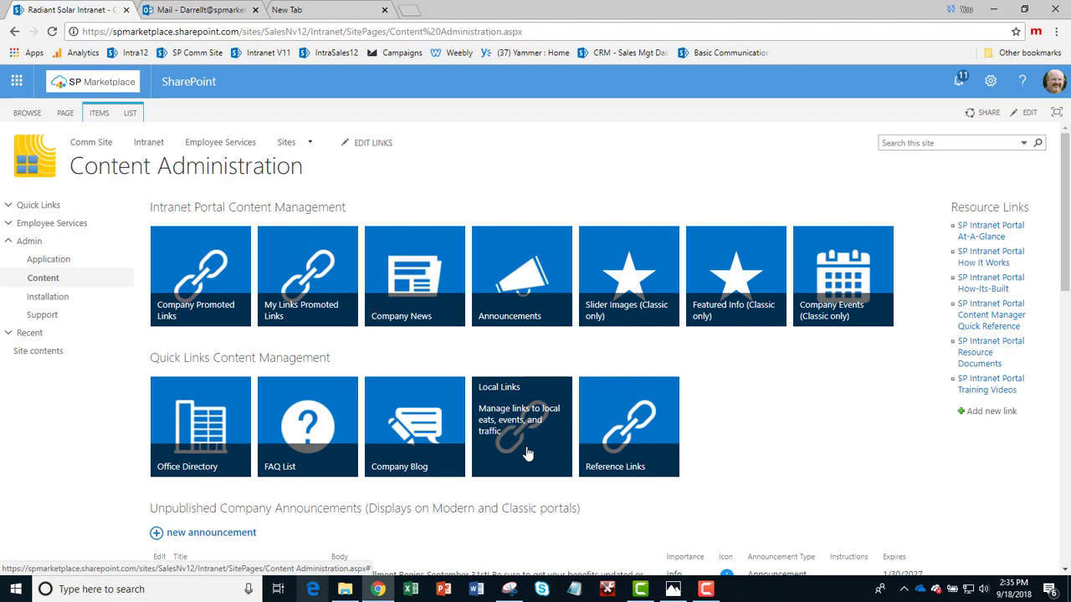
# - Open the Application administration page and look through its Intranet Configuration tiles and Configuration Reference list
pyautogui.click(61, 264)
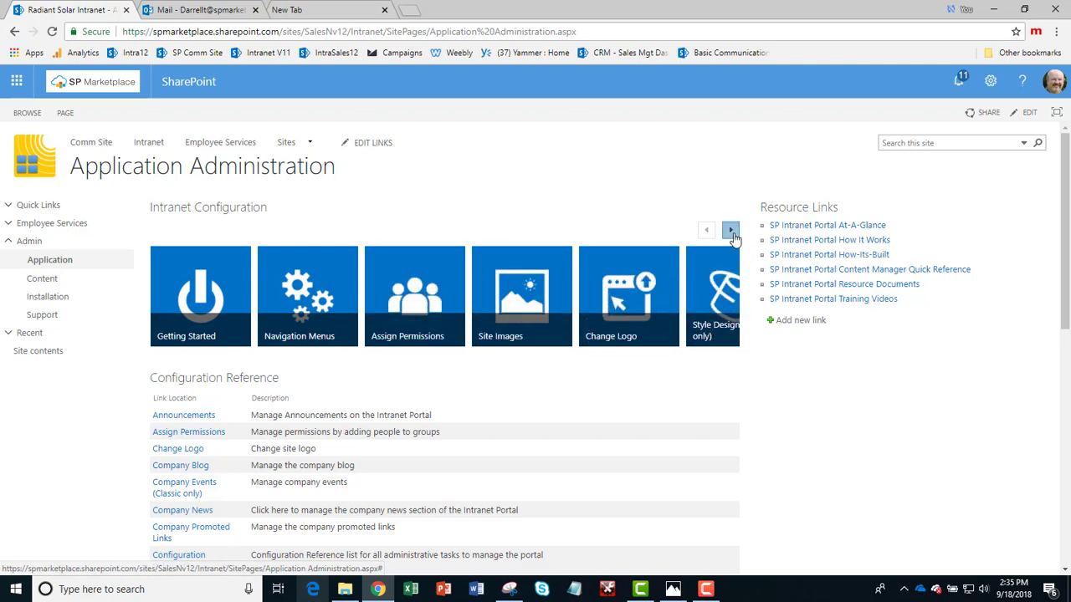
pyautogui.click(730, 230)
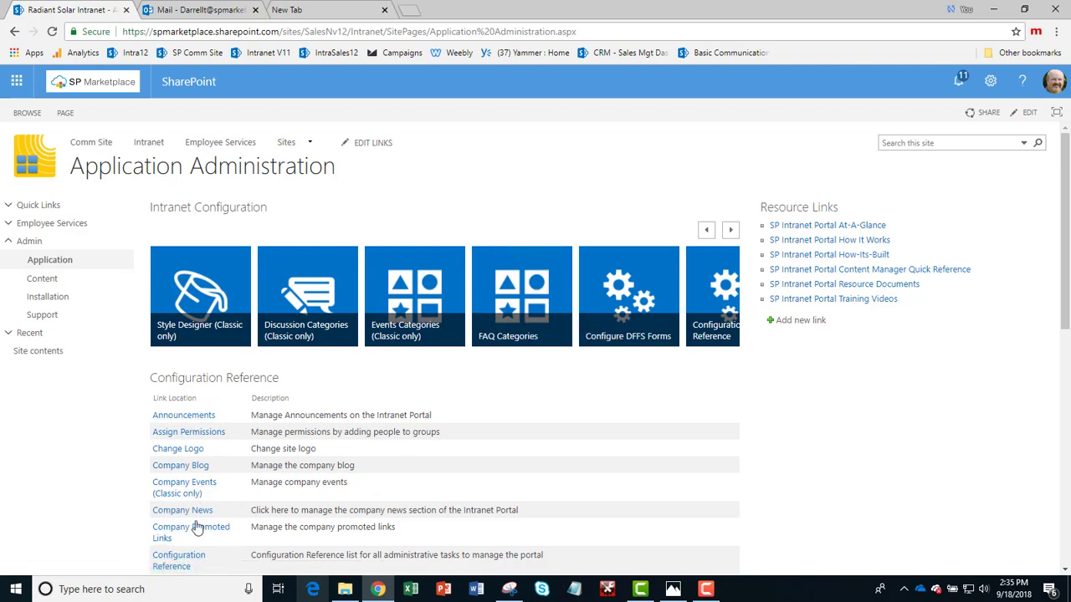
pyautogui.scroll(-3, 199, 515)
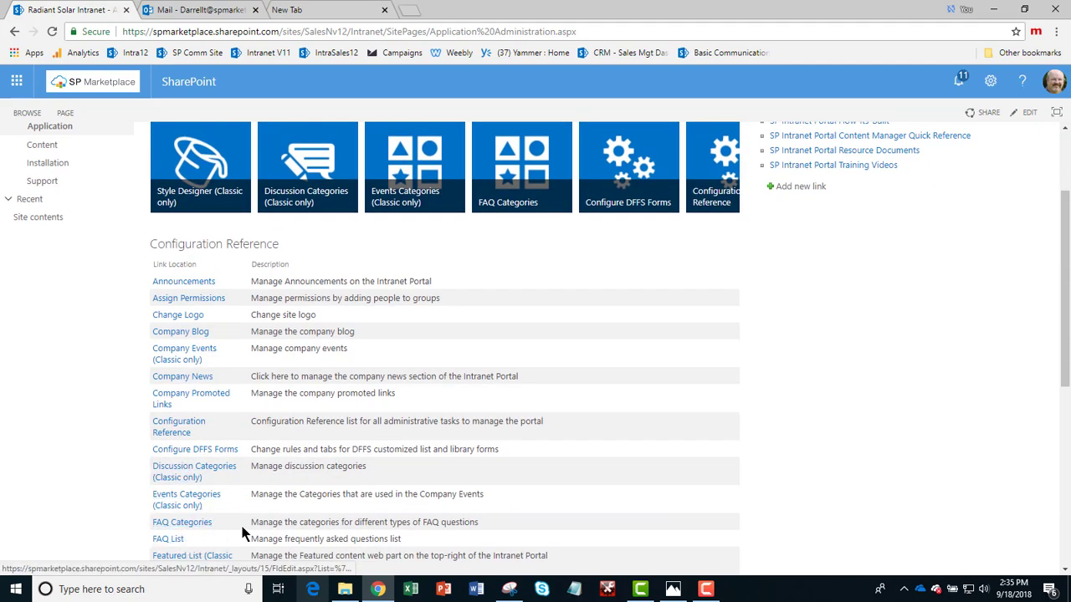
pyautogui.scroll(3, 242, 530)
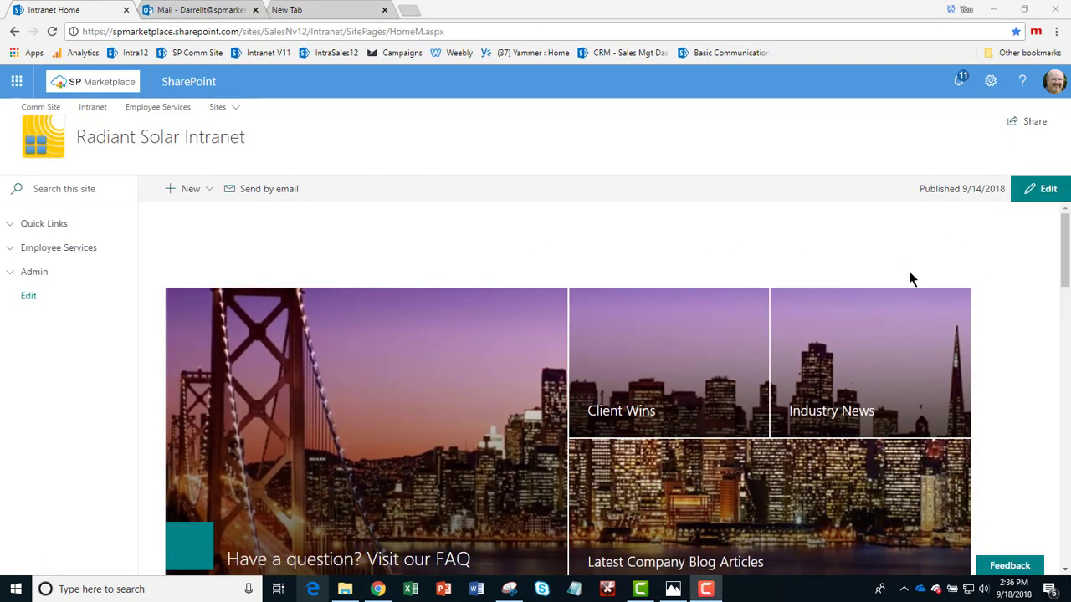
# - Look over the intranet home page, put it into edit mode and examine the editing controls of the banner web part
pyautogui.scroll(-8, 784, 376)
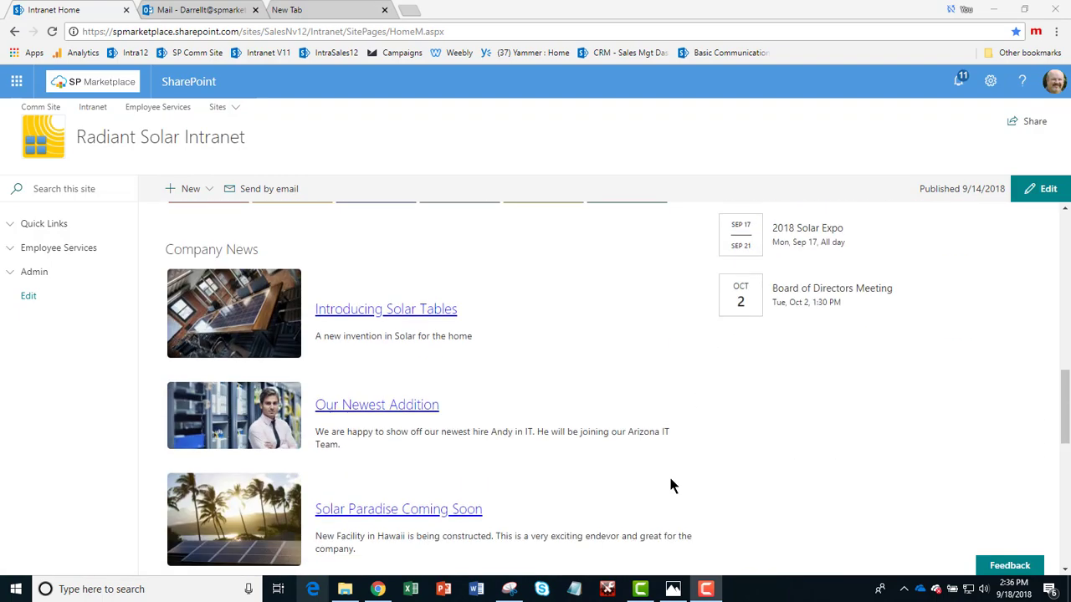
pyautogui.scroll(8, 980, 454)
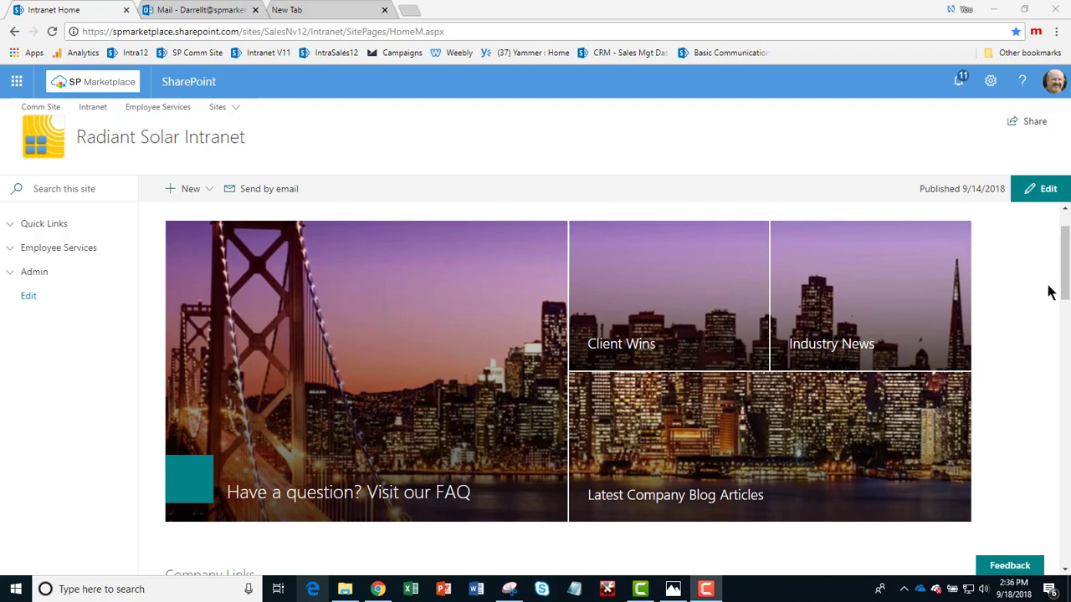
pyautogui.click(1048, 191)
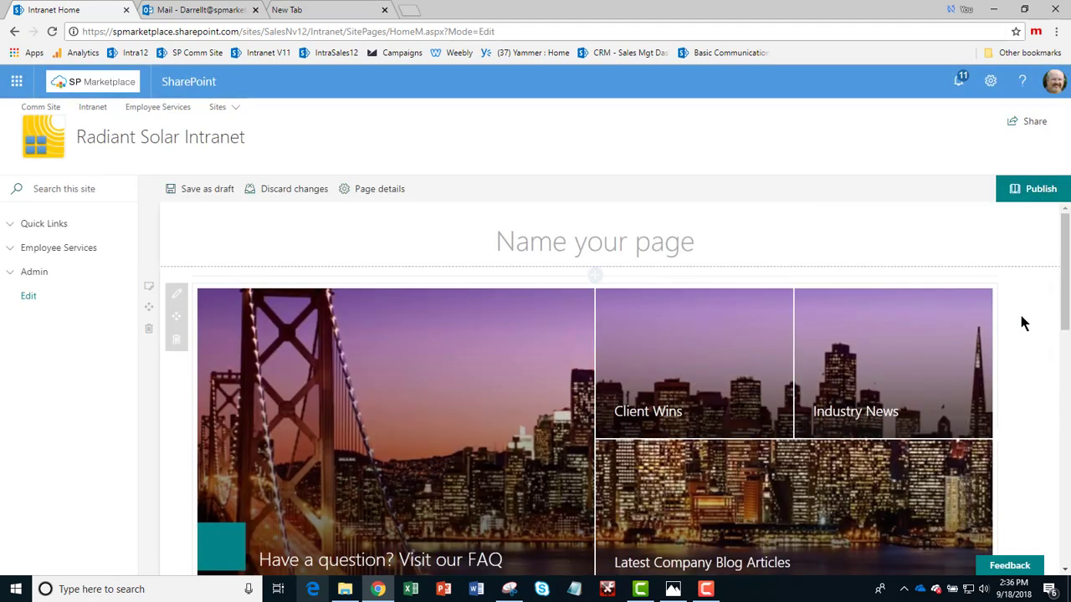
pyautogui.scroll(-4, 1068, 313)
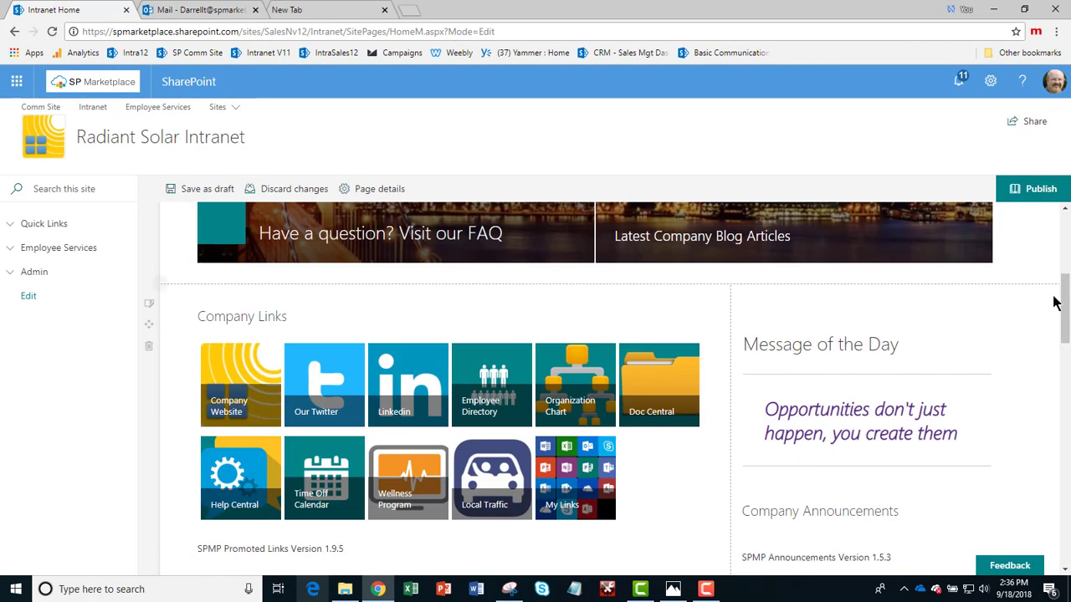
pyautogui.scroll(4, 680, 335)
pyautogui.moveTo(648, 357)
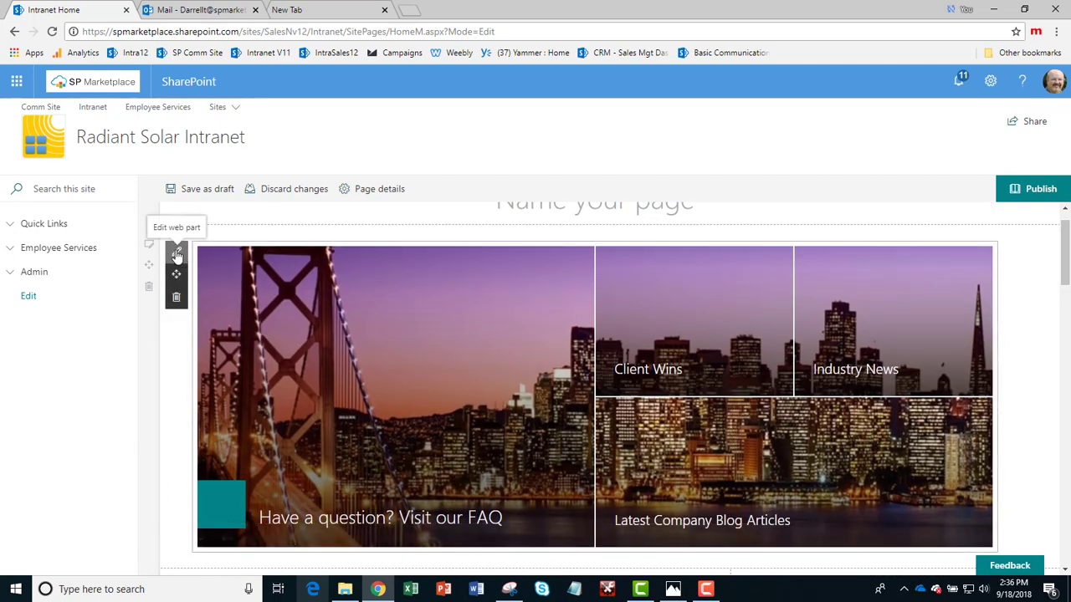
pyautogui.moveTo(349, 491)
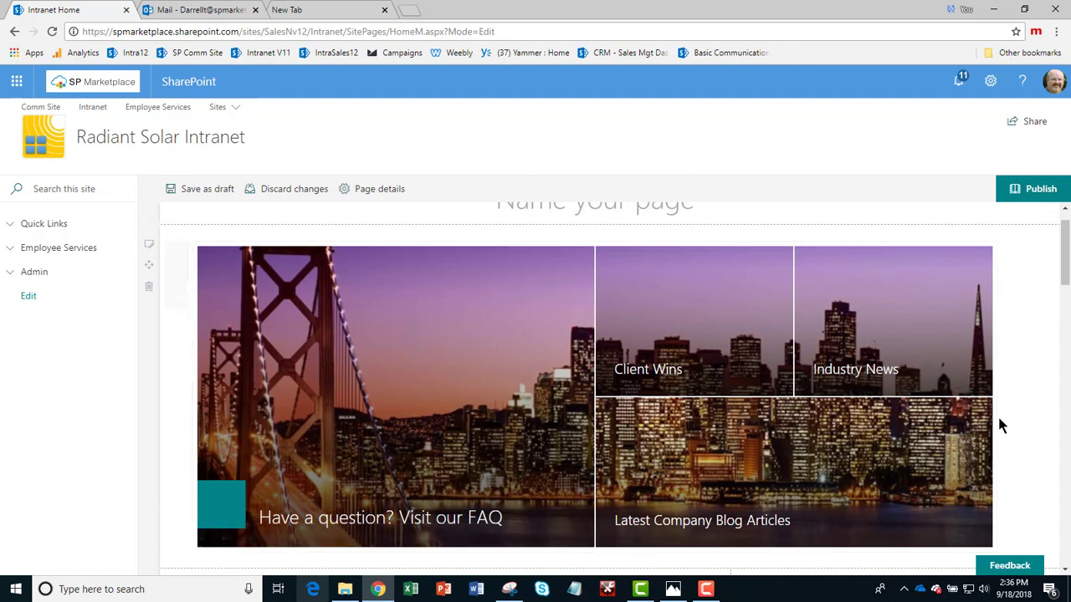
# - Try the Summary Tiles display style on the Company Links web part, return it to Full Tiles and close its settings
pyautogui.moveTo(1067, 262); pyautogui.dragTo(1068, 322)
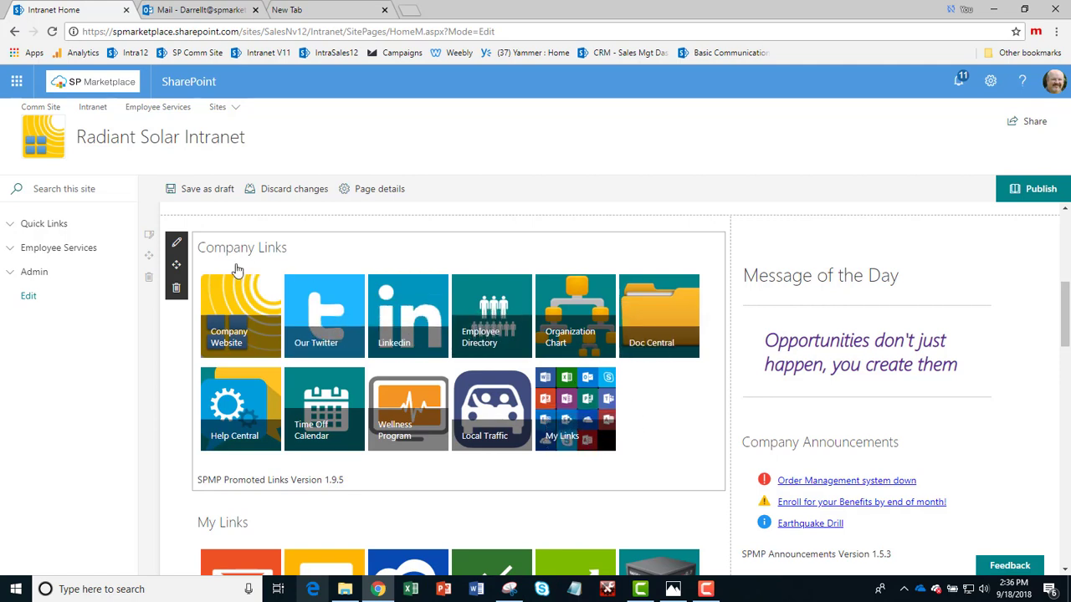
pyautogui.click(177, 242)
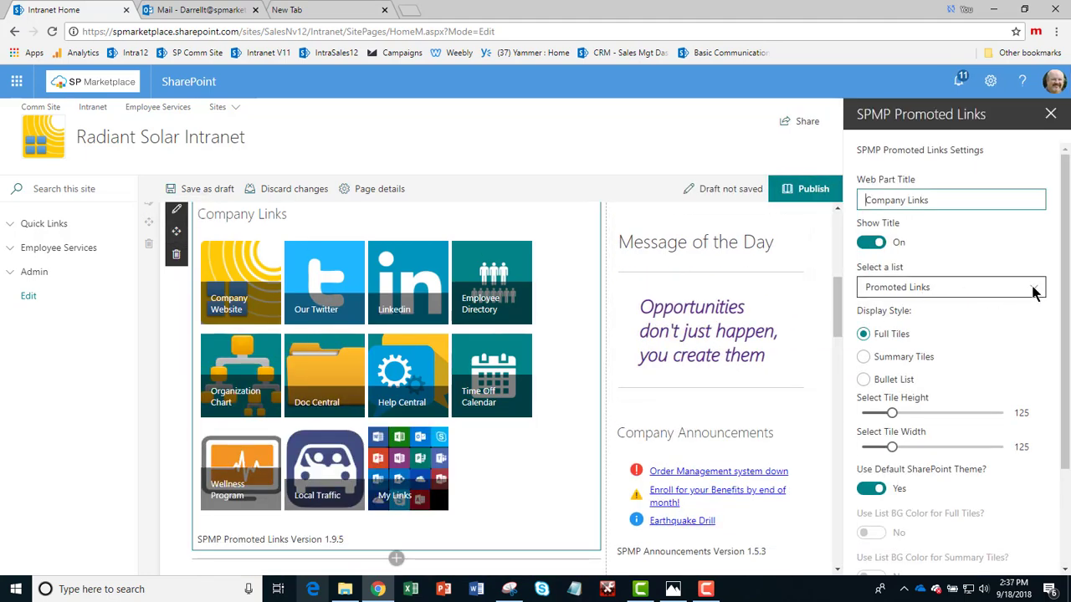
pyautogui.click(864, 357)
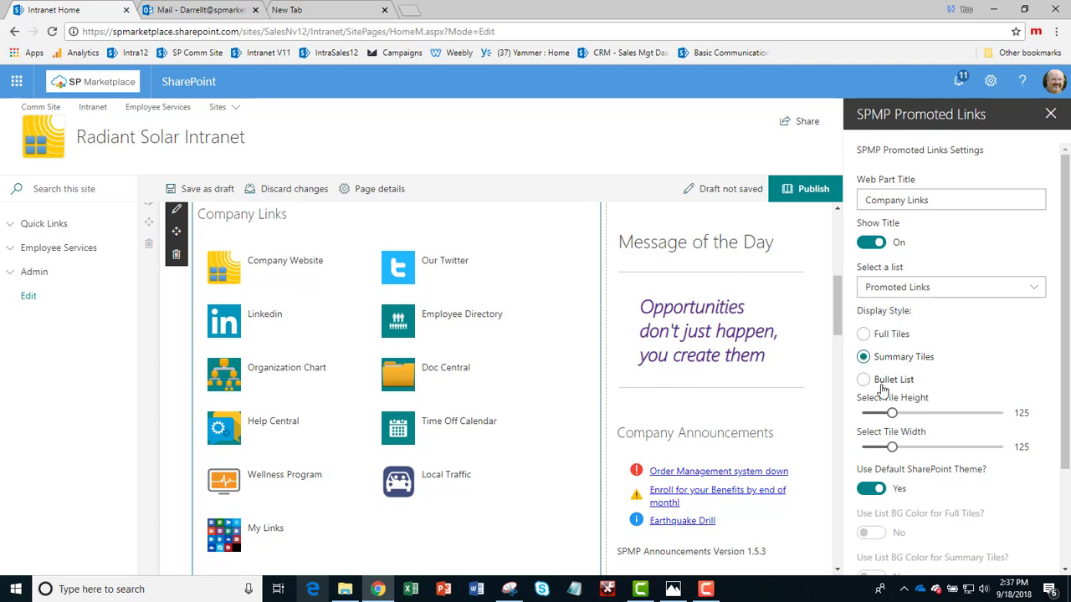
pyautogui.click(864, 335)
pyautogui.moveTo(894, 418)
pyautogui.mouseDown()
pyautogui.moveTo(907, 418)
pyautogui.moveTo(891, 418)
pyautogui.mouseUp()
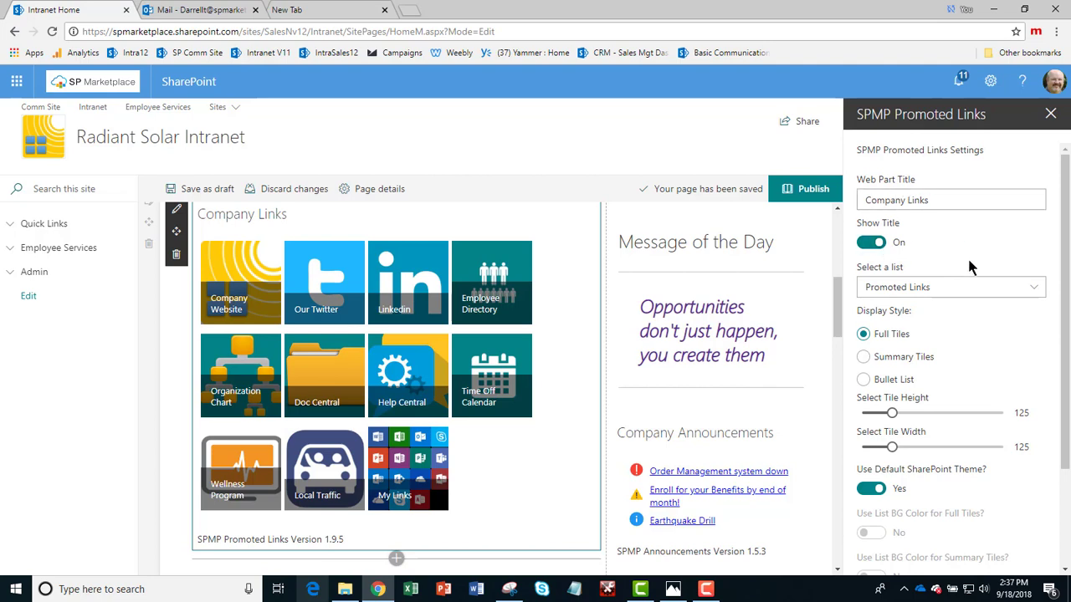
pyautogui.scroll(-2, 967, 384)
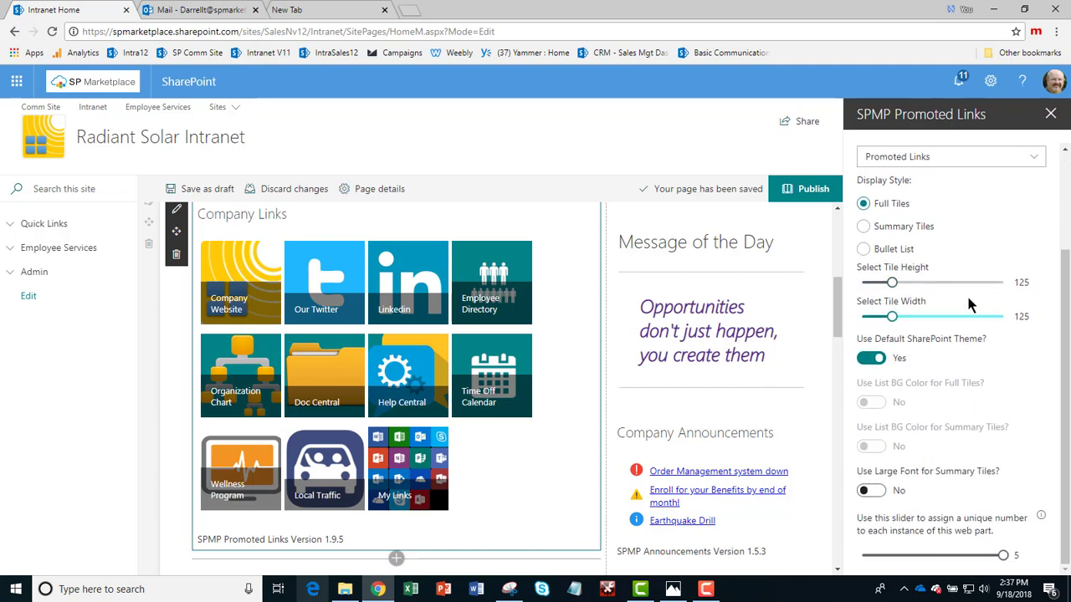
pyautogui.click(1051, 114)
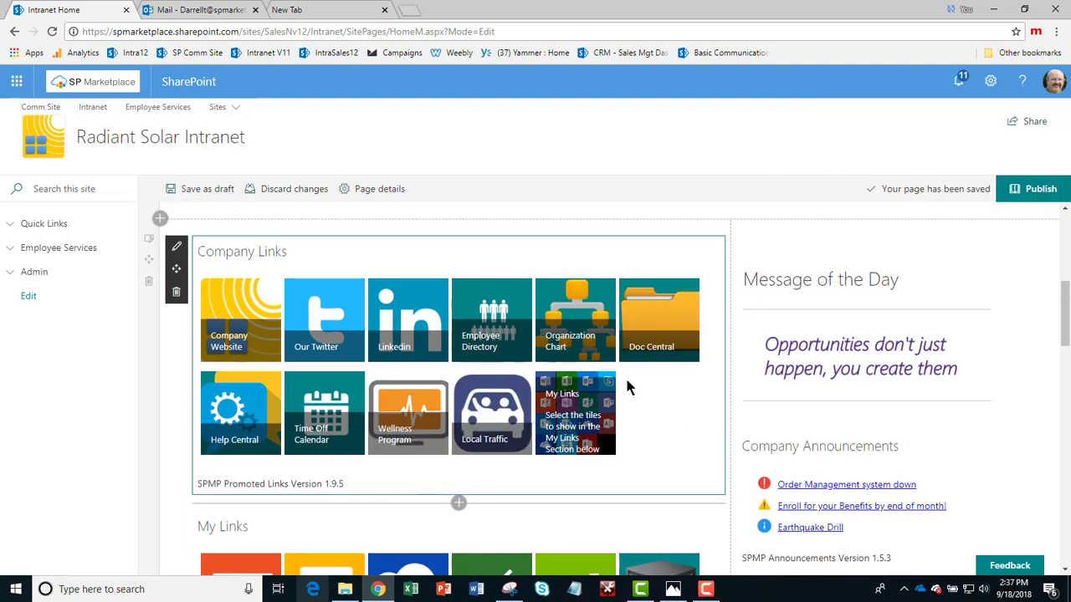
# - Open the settings of the Company Announcements web part, examine its title and list options, and close them
pyautogui.scroll(-2, 623, 410)
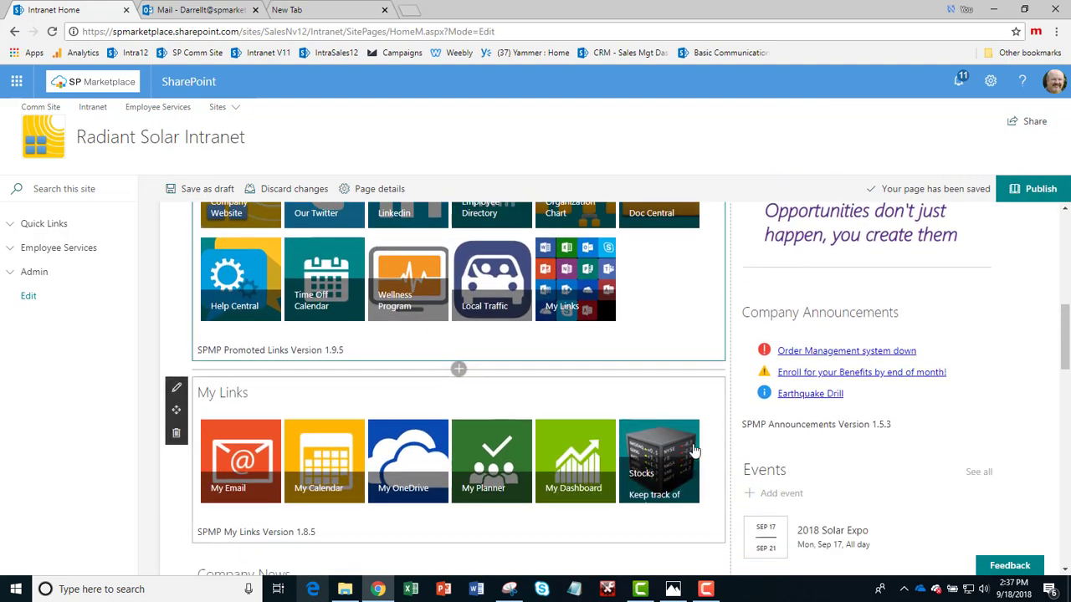
pyautogui.moveTo(949, 354)
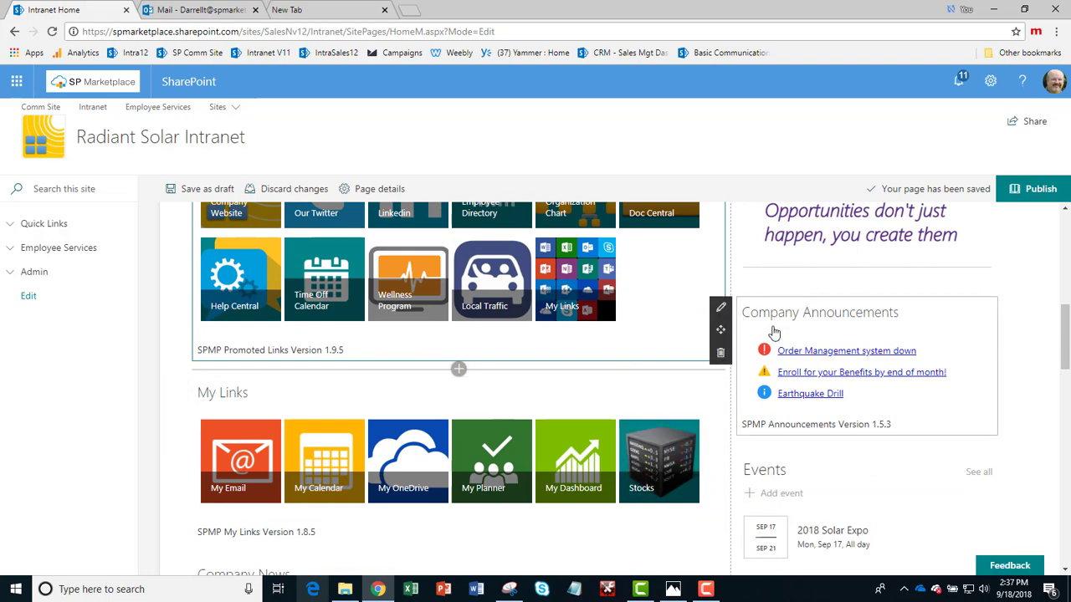
pyautogui.click(721, 313)
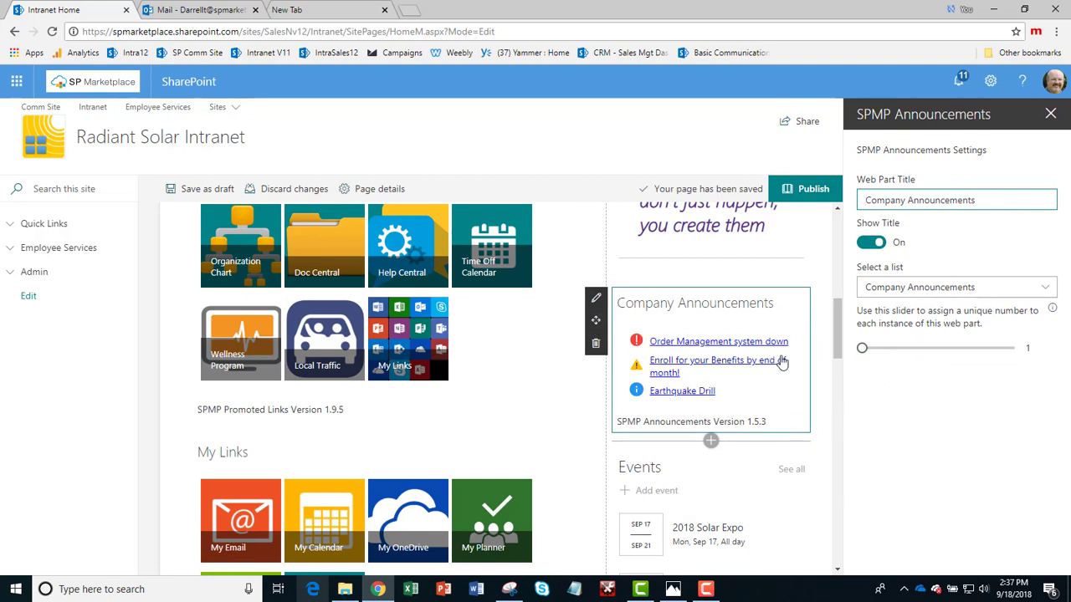
pyautogui.click(1051, 115)
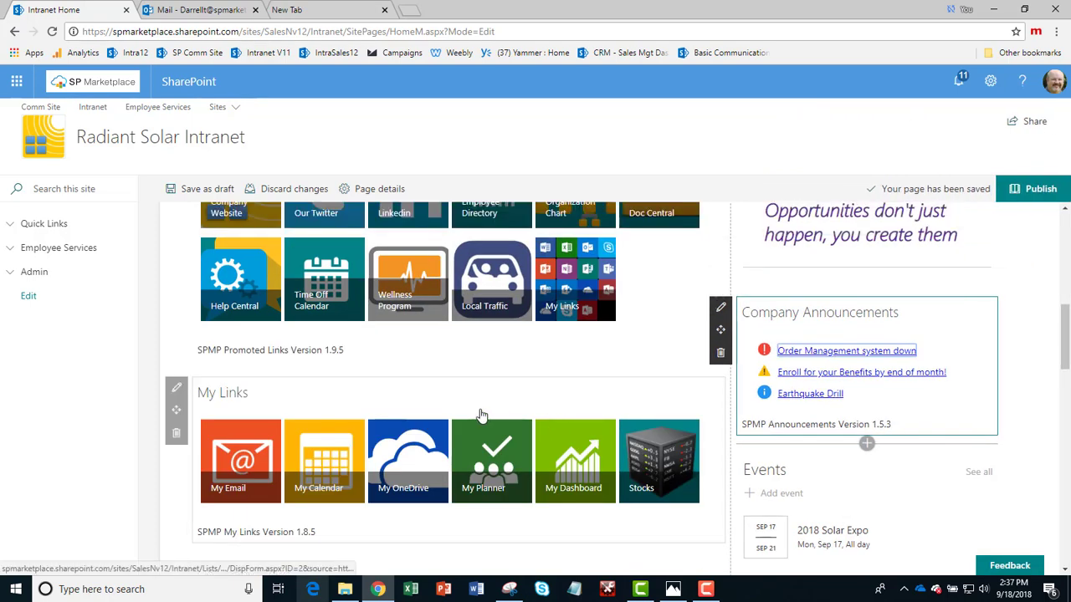
# - Examine the Company News web part's preview, department, location and audience filter settings, then close them
pyautogui.scroll(-2, 519, 418)
pyautogui.scroll(-2, 550, 481)
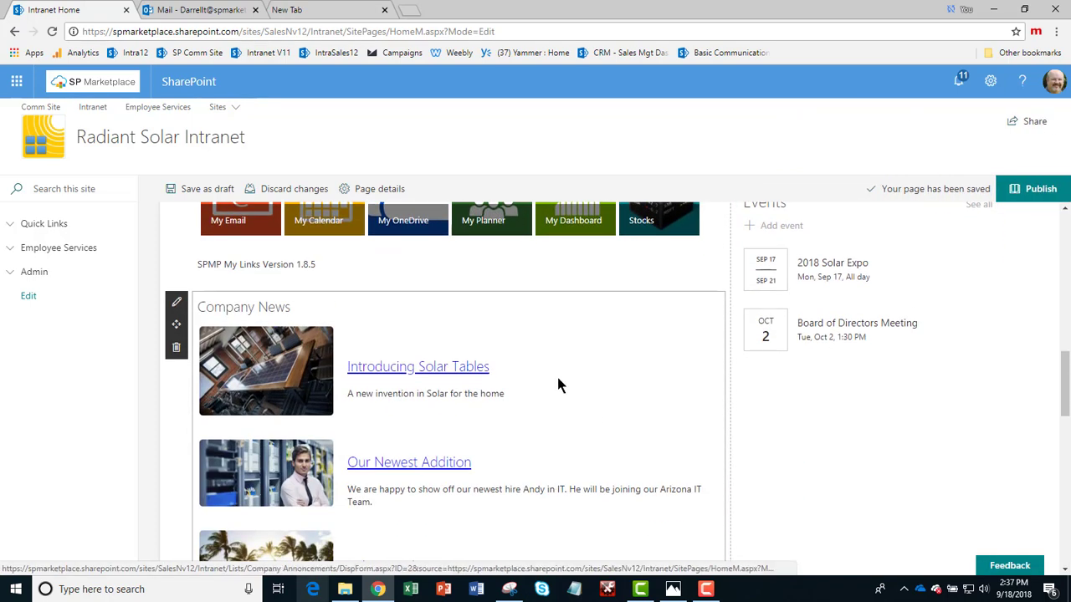
pyautogui.click(177, 302)
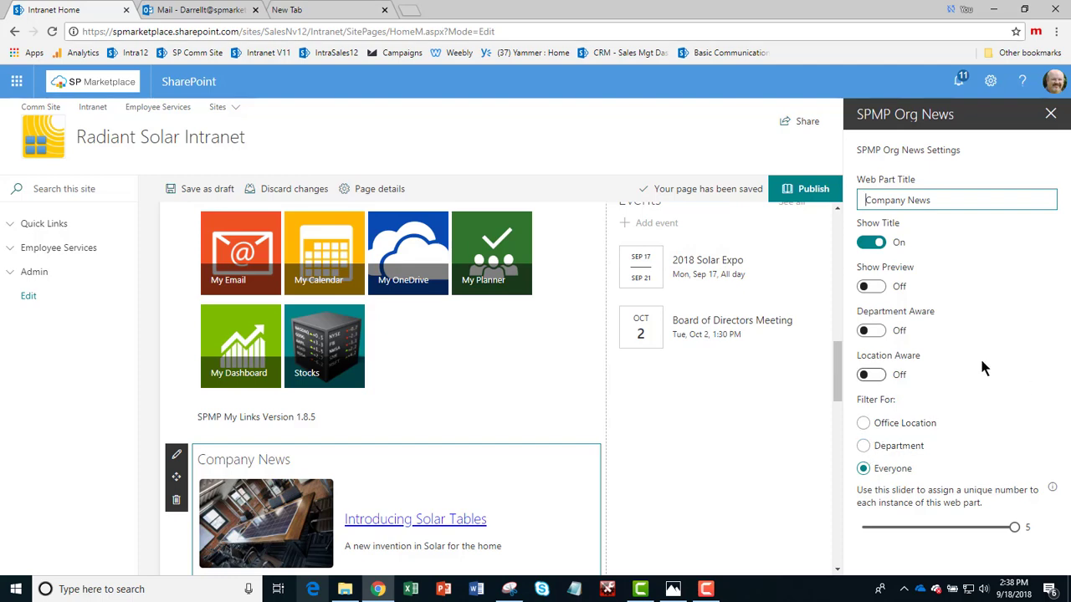
pyautogui.click(1053, 114)
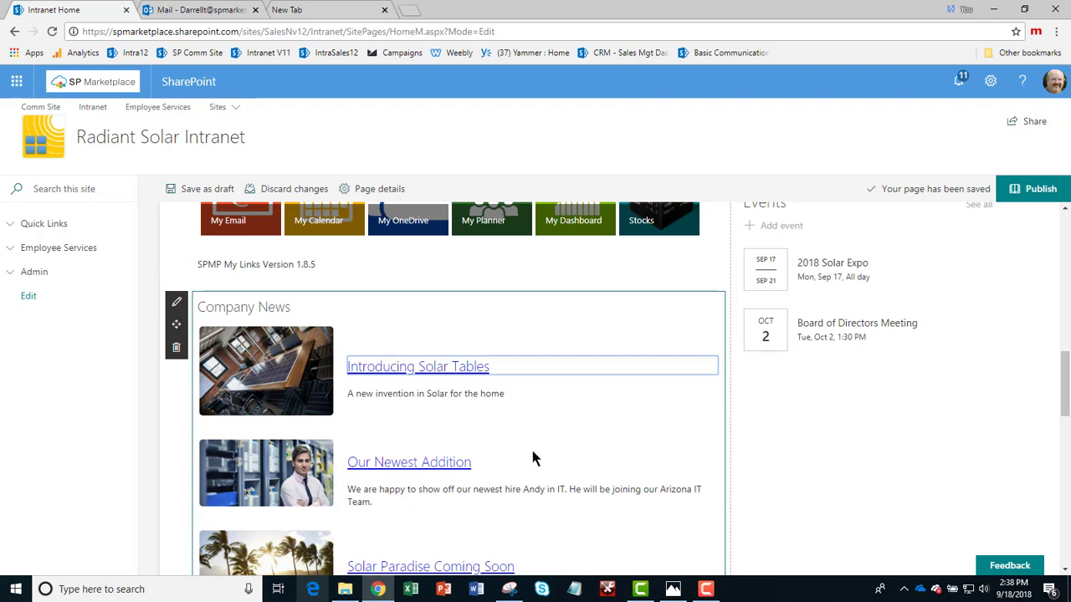
pyautogui.click(946, 516)
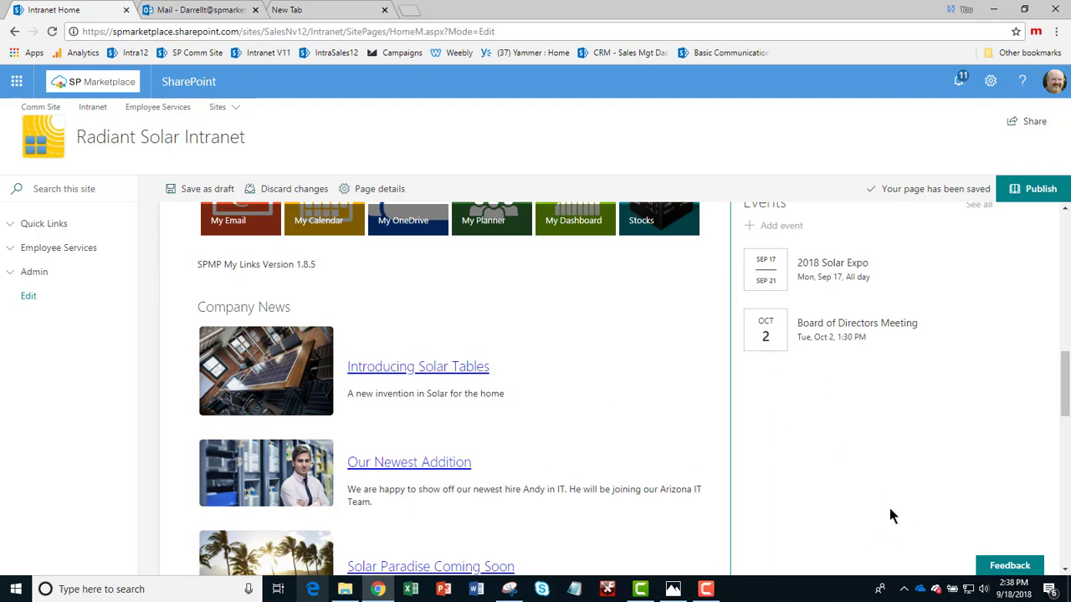
# - Add a Twitter (preview) web part below Events in column two of the home page
pyautogui.scroll(-9, 889, 509)
pyautogui.scroll(-2, 890, 505)
pyautogui.scroll(10, 890, 505)
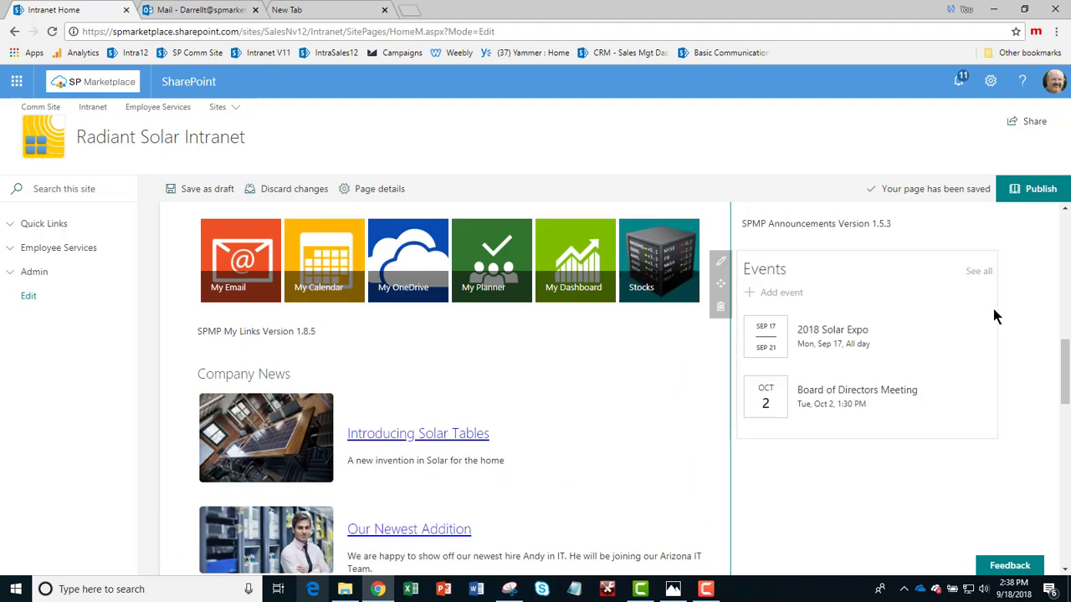
pyautogui.scroll(-5, 908, 530)
pyautogui.scroll(-3, 909, 530)
pyautogui.scroll(8, 909, 531)
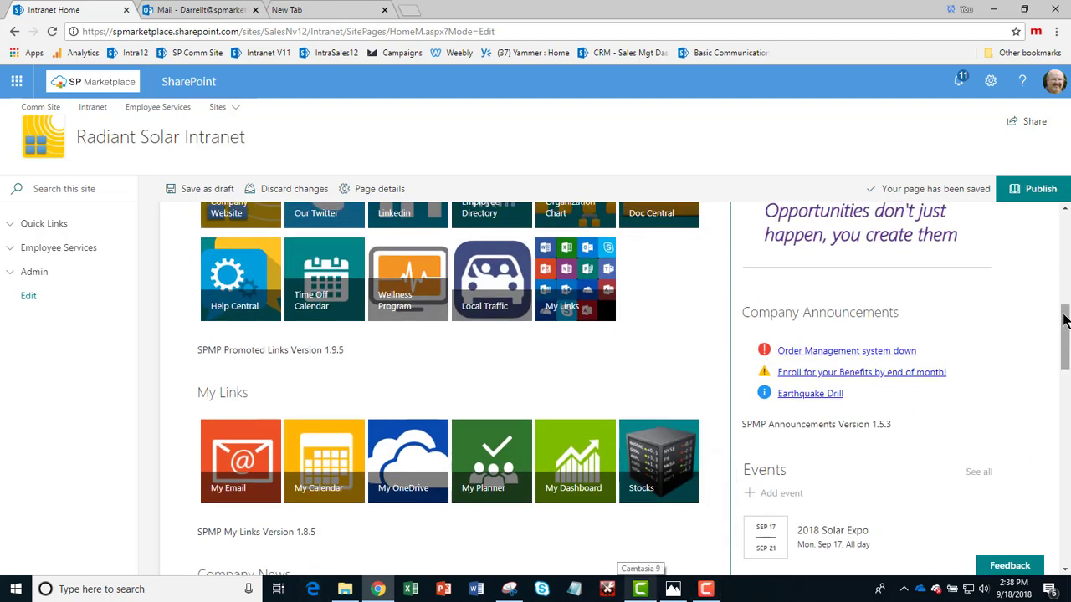
pyautogui.scroll(-2, 891, 507)
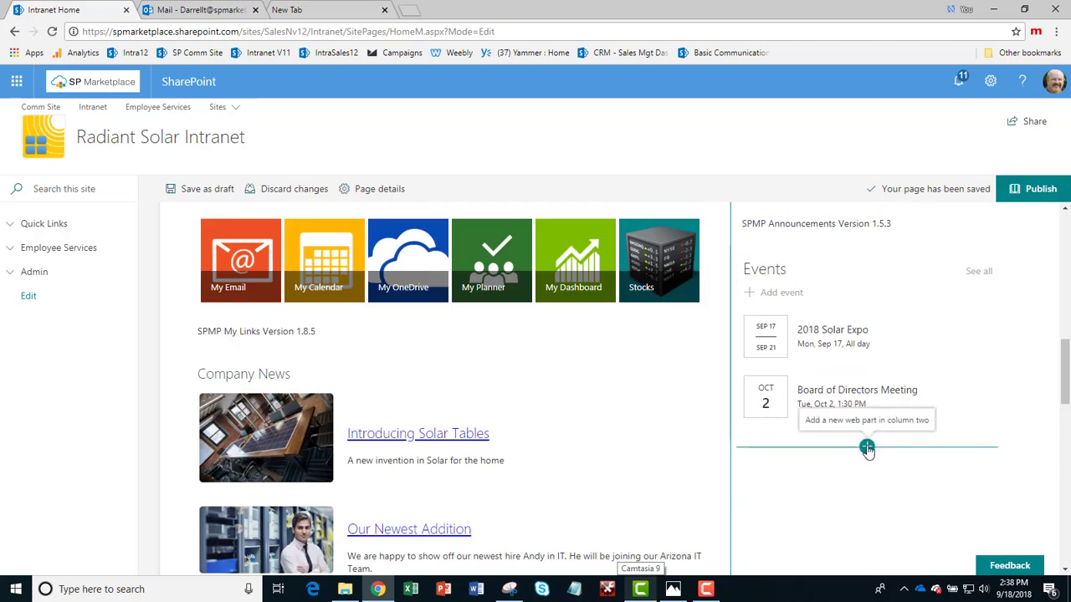
pyautogui.click(866, 448)
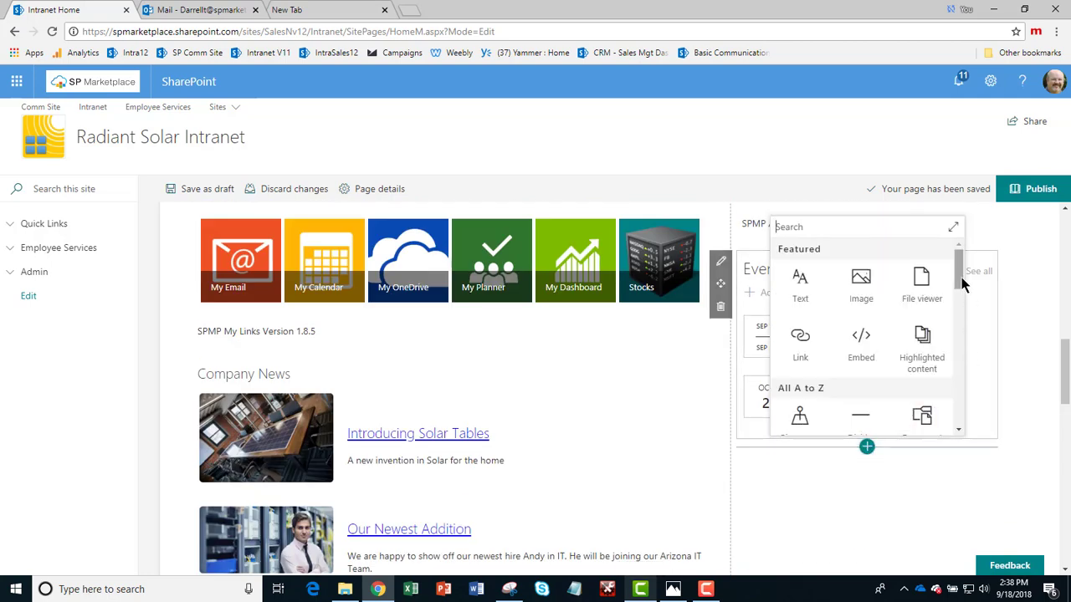
pyautogui.moveTo(963, 285); pyautogui.dragTo(954, 416)
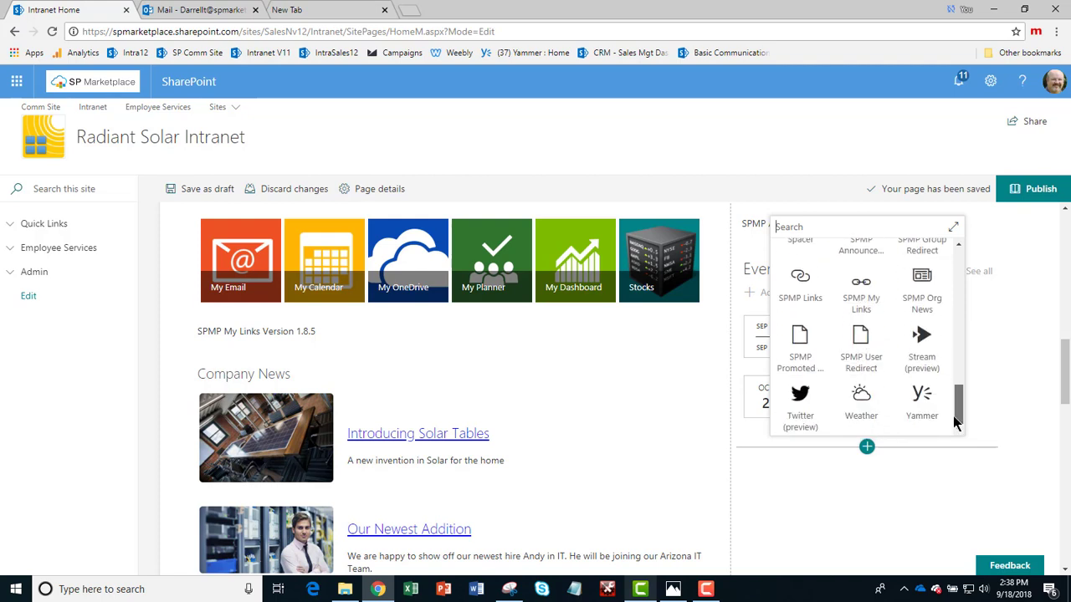
pyautogui.click(799, 410)
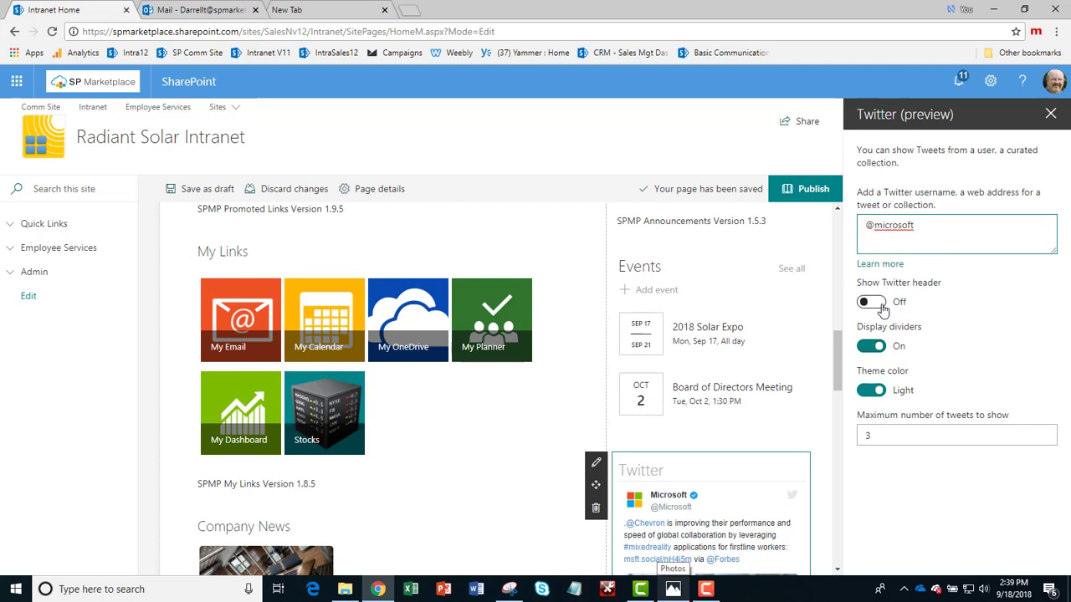
# - Try the Show Twitter header option on the new Twitter web part and return it to Off
pyautogui.click(879, 307)
pyautogui.click(872, 303)
pyautogui.click(876, 305)
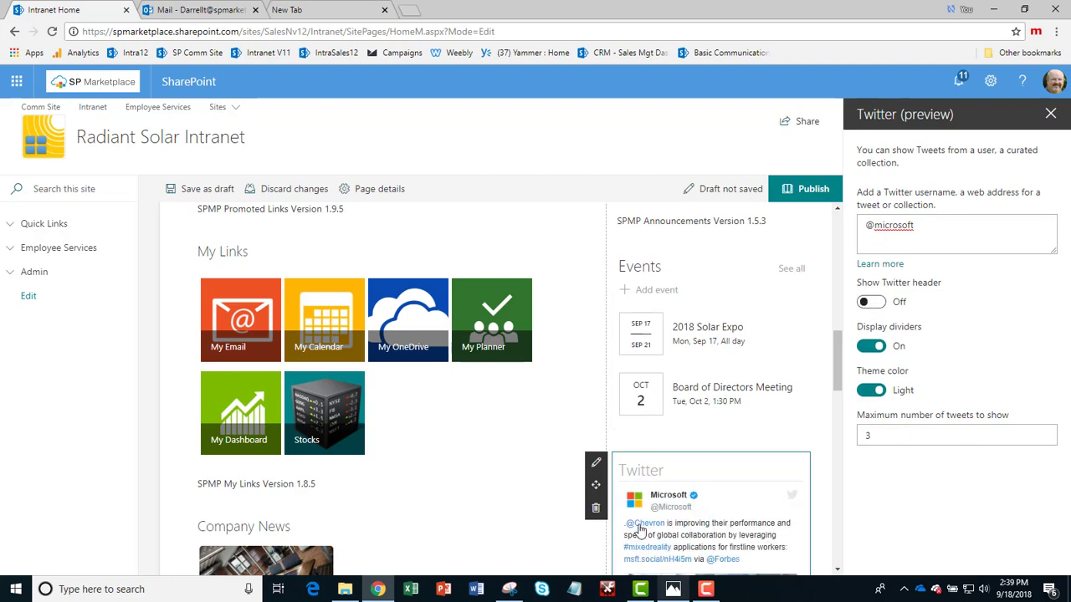
# - Close the Twitter web part's settings and publish the edited home page
pyautogui.click(1051, 114)
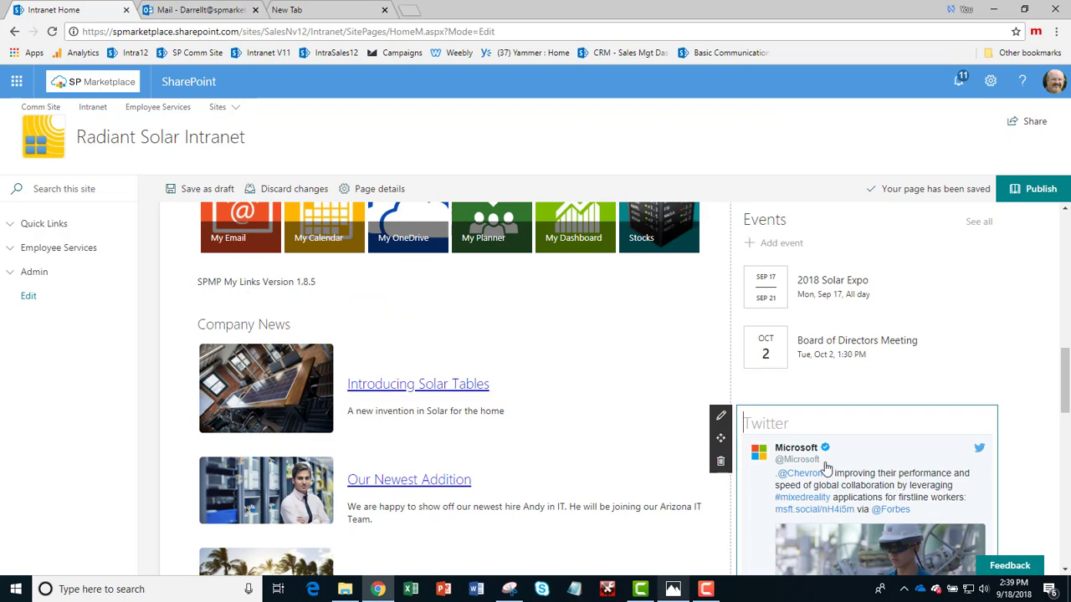
pyautogui.click(1038, 192)
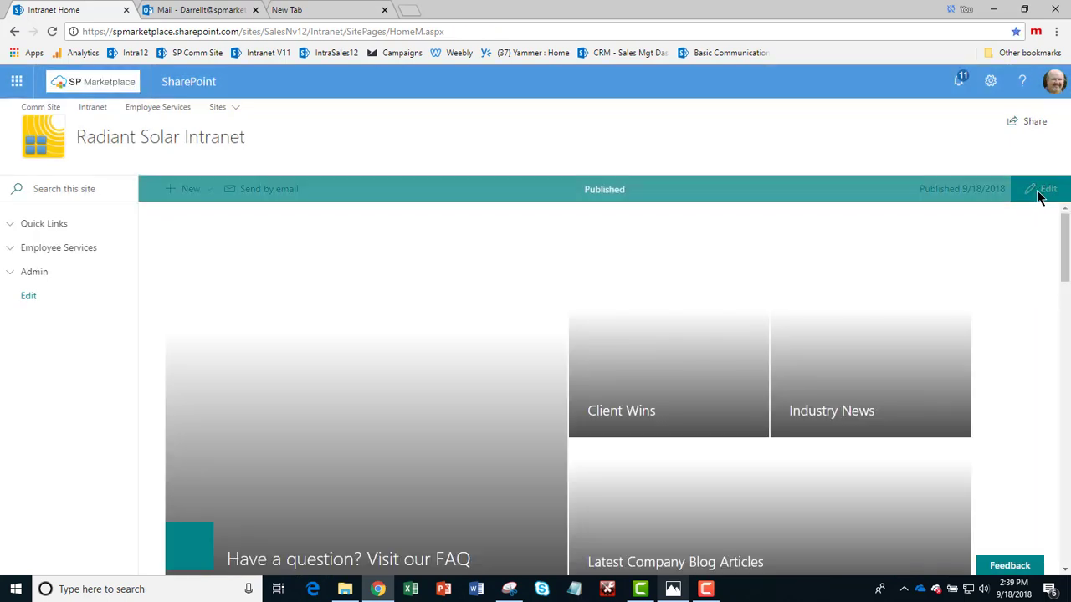
# - Look over the published home page, including the Twitter feed, news sections, links, announcements, events and banner tiles
pyautogui.scroll(-6, 990, 414)
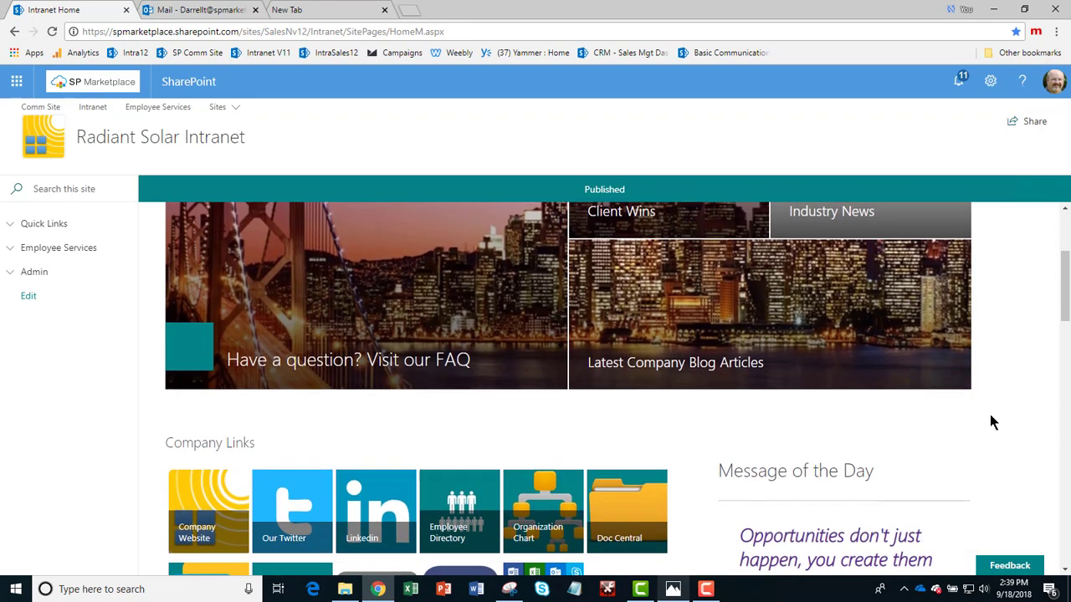
pyautogui.scroll(-8, 990, 414)
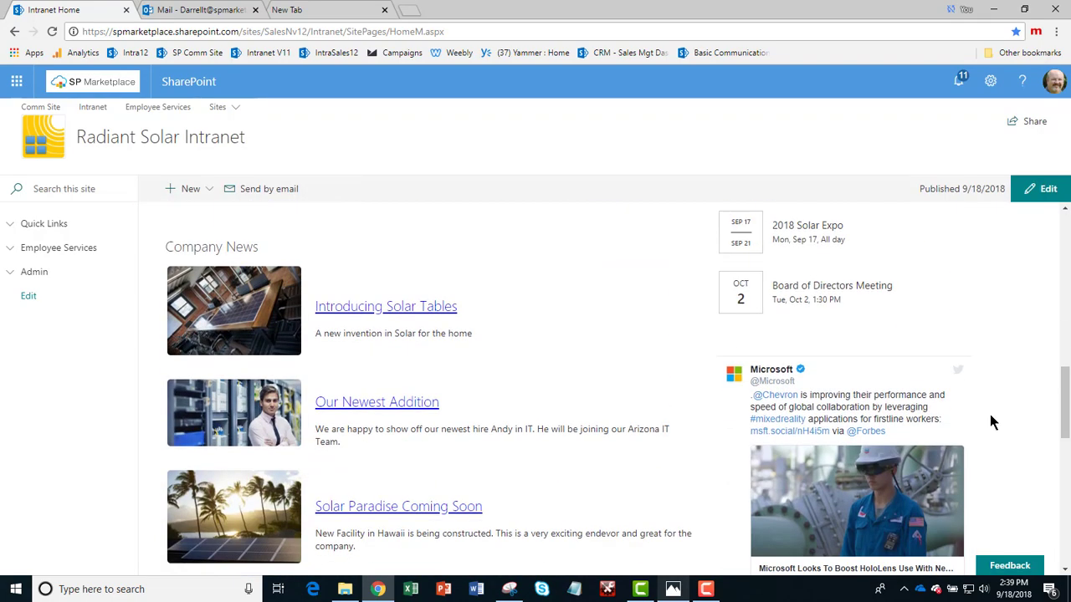
pyautogui.scroll(-3, 958, 404)
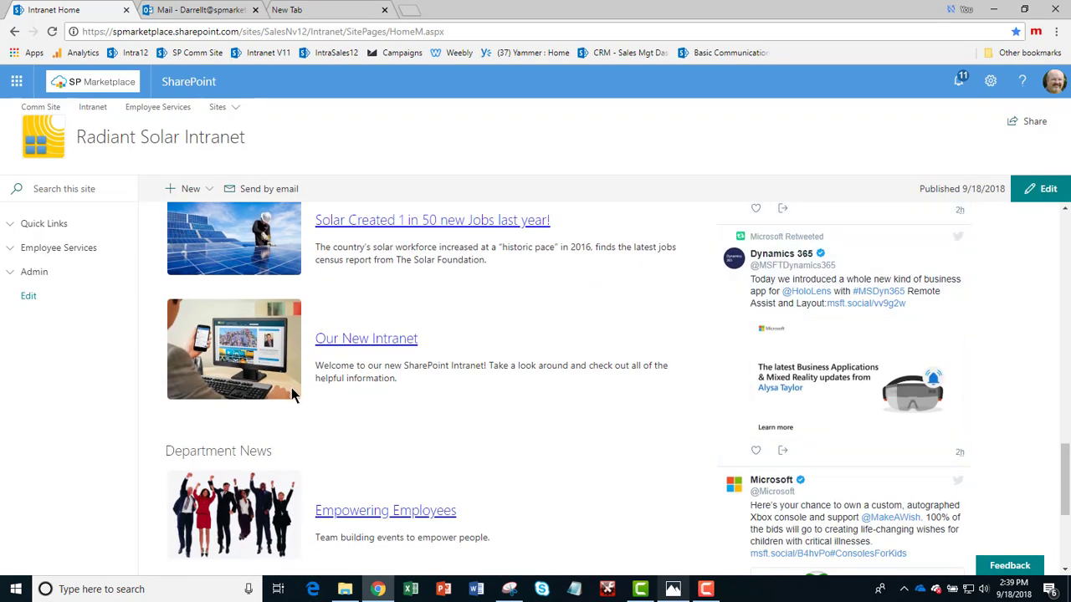
pyautogui.scroll(-2, 880, 470)
pyautogui.scroll(-2, 881, 470)
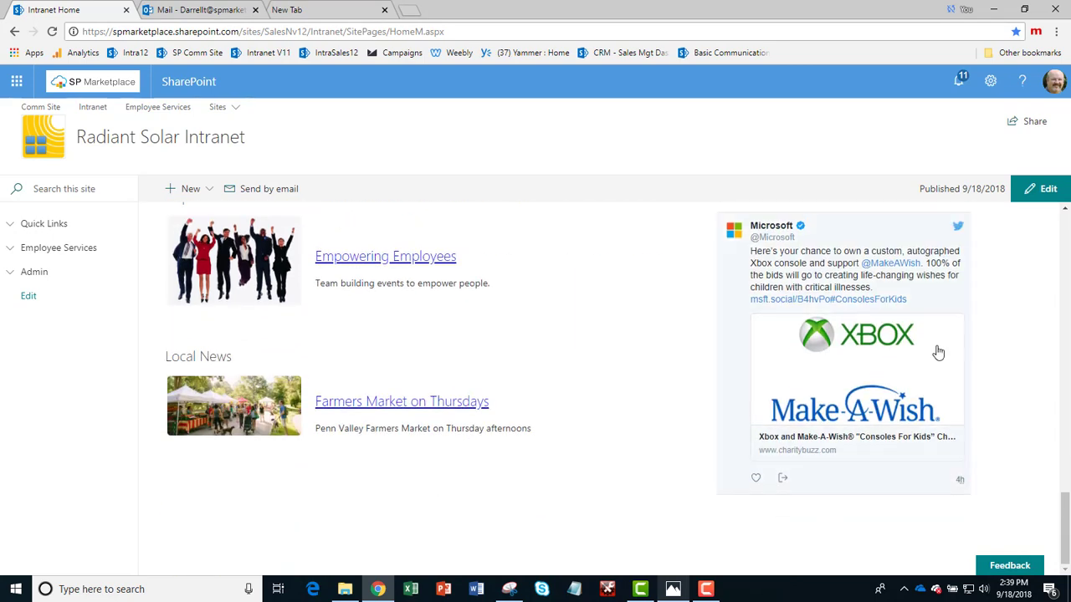
pyautogui.scroll(4, 831, 433)
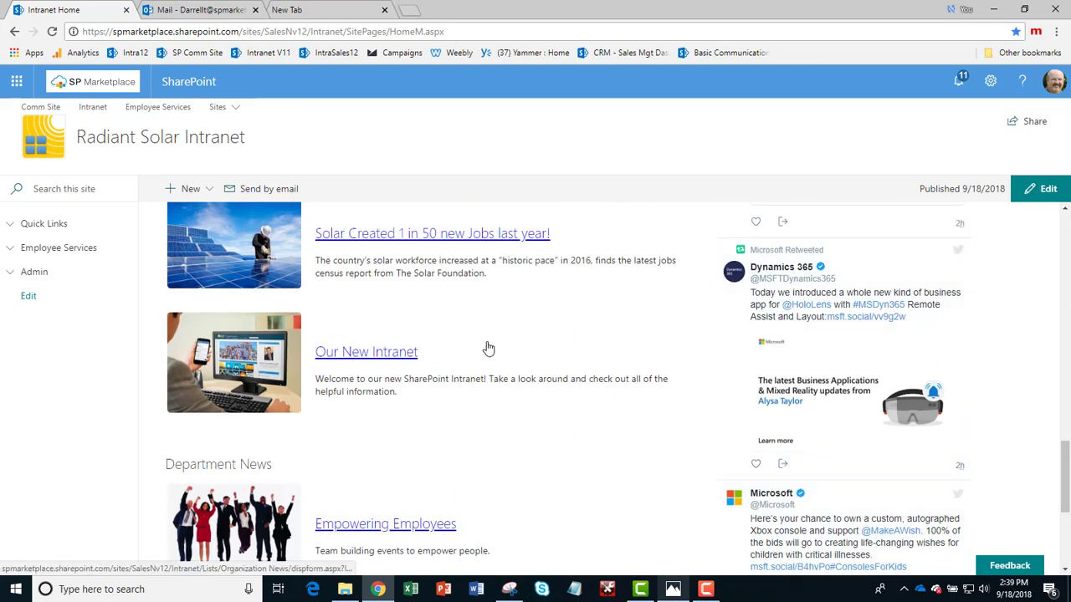
pyautogui.scroll(4, 831, 428)
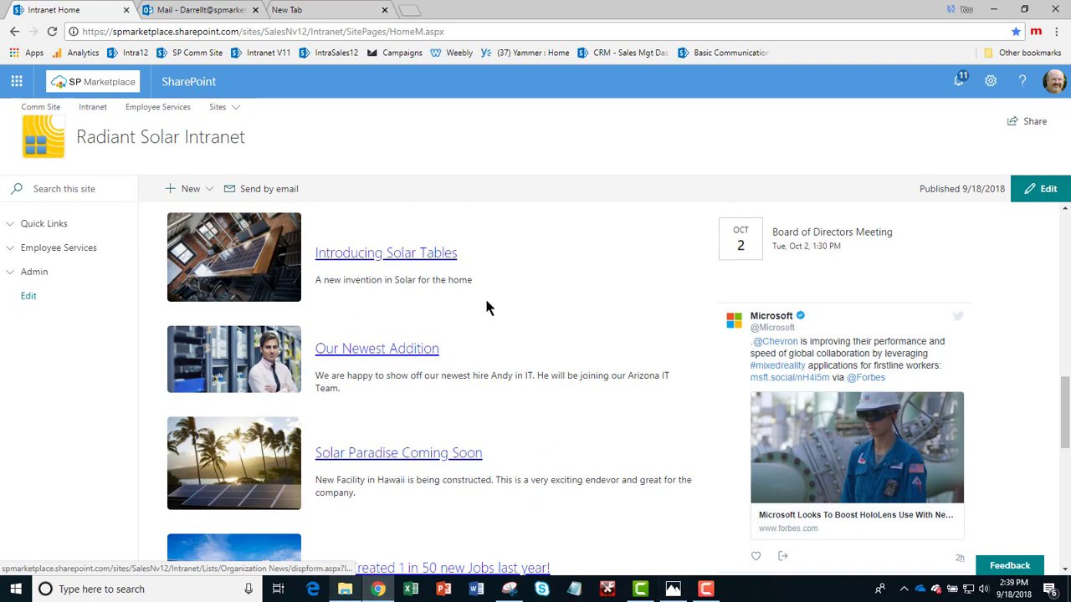
pyautogui.scroll(3, 523, 318)
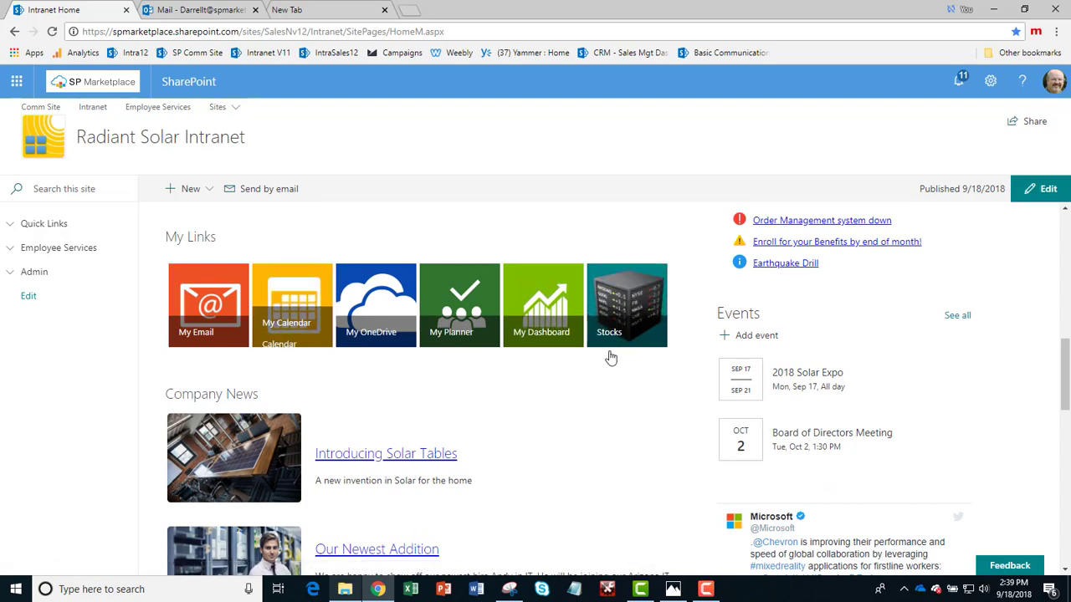
pyautogui.scroll(3, 606, 534)
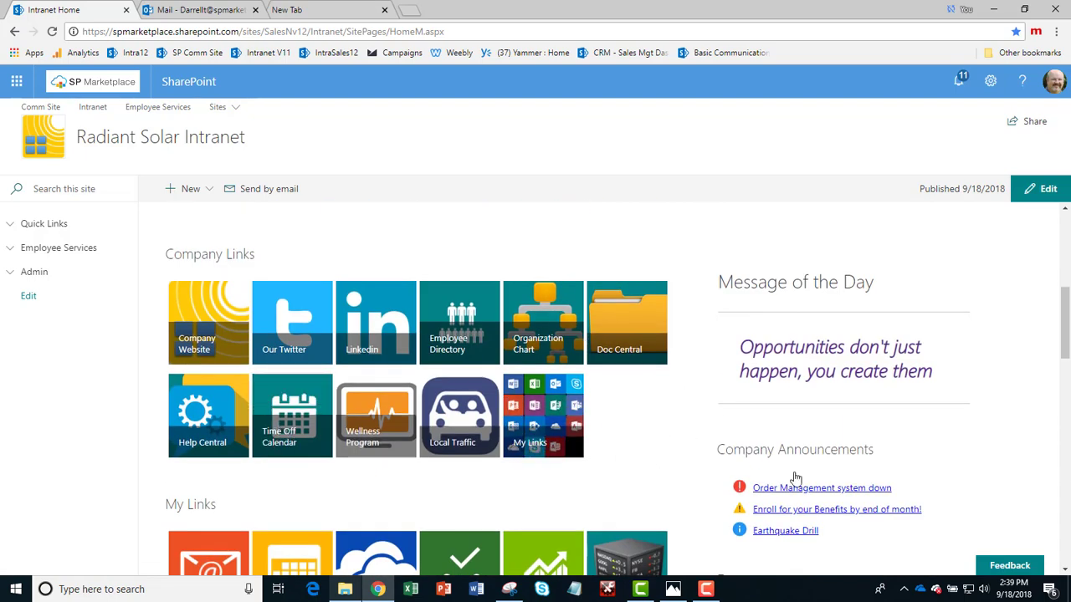
pyautogui.scroll(-2, 954, 422)
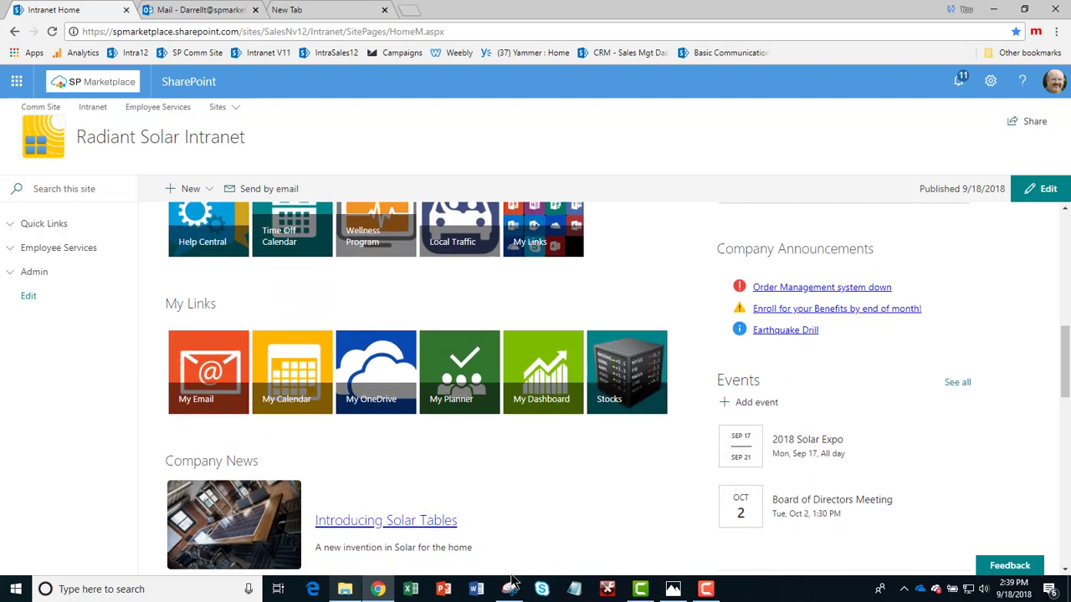
pyautogui.scroll(-2, 935, 432)
pyautogui.scroll(3, 935, 433)
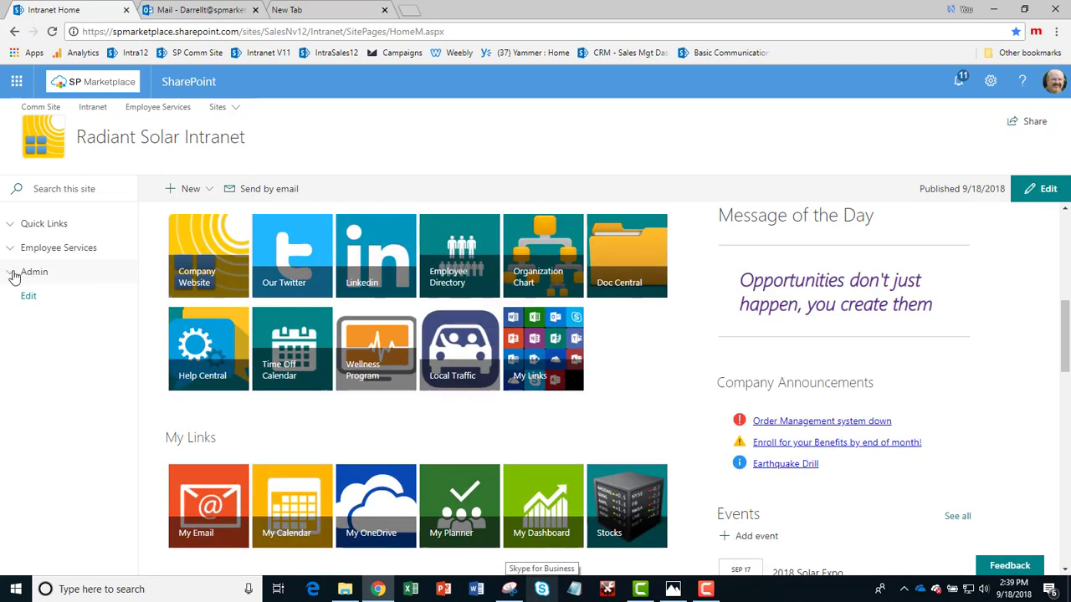
pyautogui.scroll(3, 860, 423)
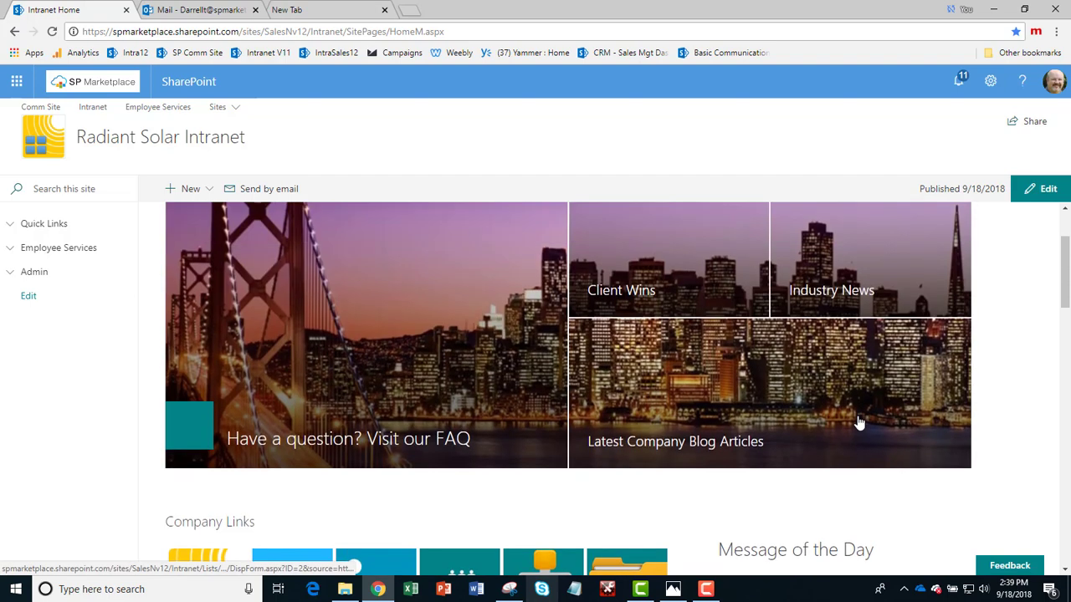
pyautogui.scroll(2, 859, 422)
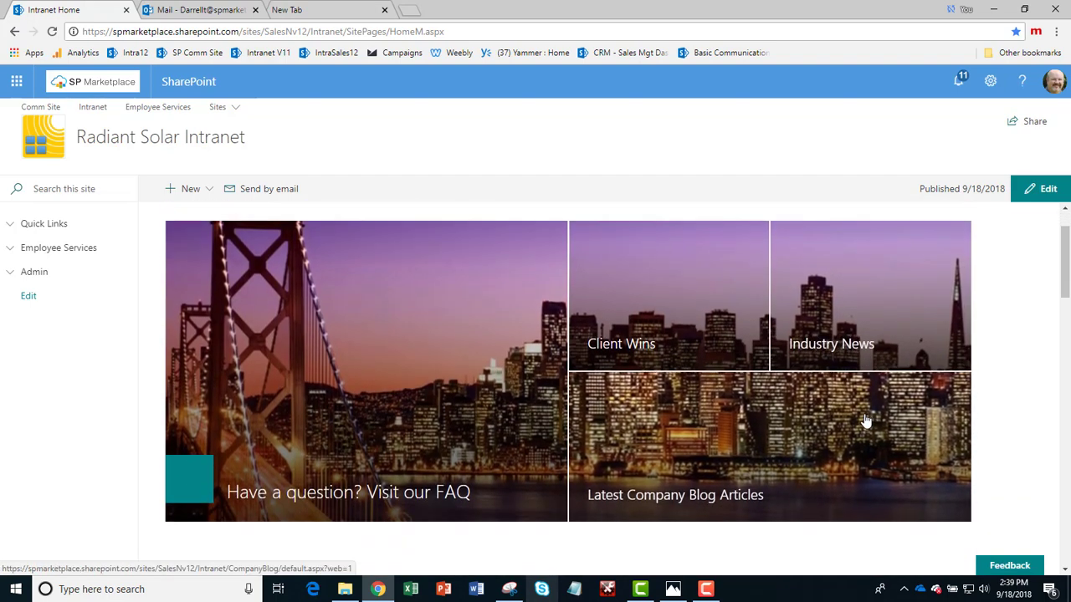
pyautogui.scroll(-3, 1010, 353)
pyautogui.scroll(-1, 1008, 347)
pyautogui.scroll(5, 1004, 348)
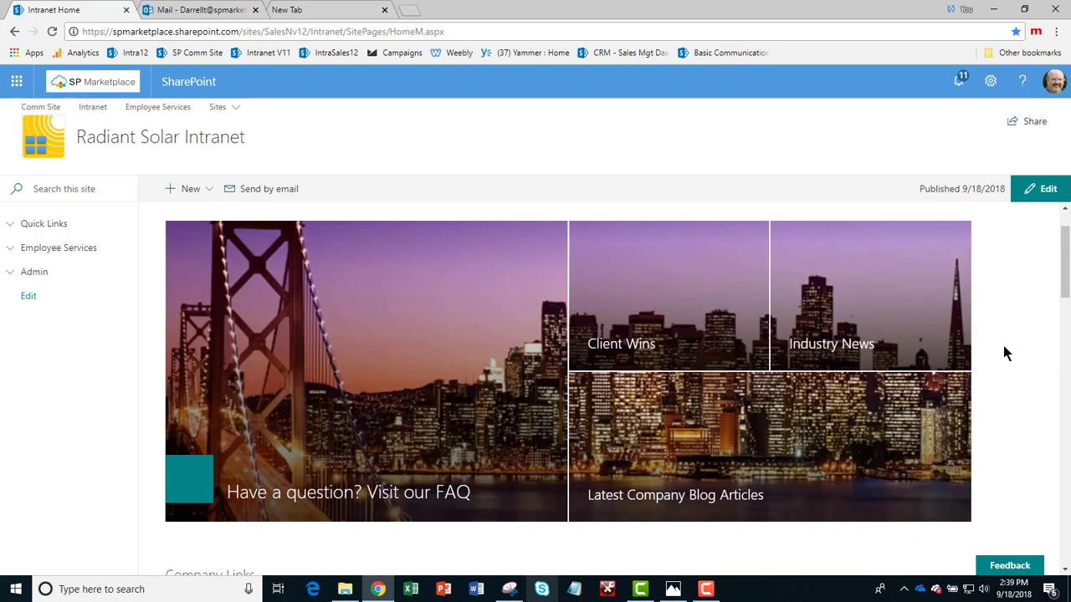